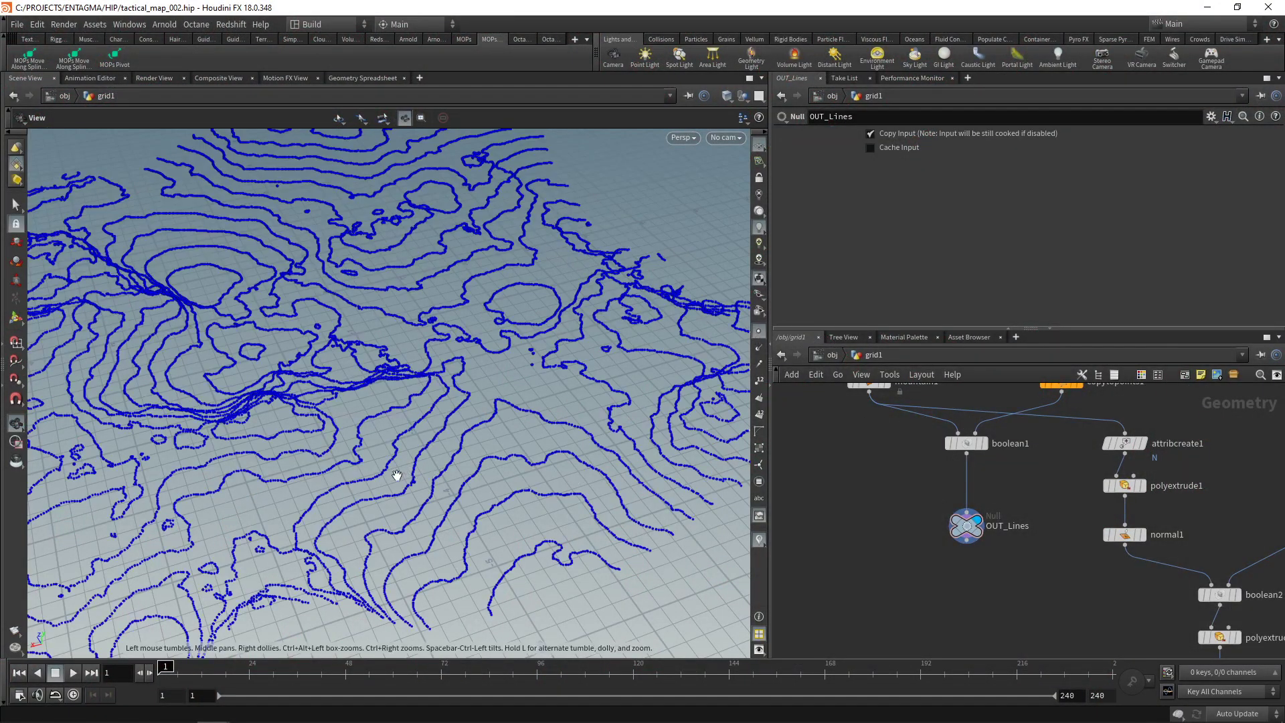
Add a Resample node and insert it between boolean1 and OUT_Lines.
{"action": "right_click_drag", "start_coordinate": [399, 475], "coordinate": [636, 426]}
{"action": "key", "text": "Tab"}
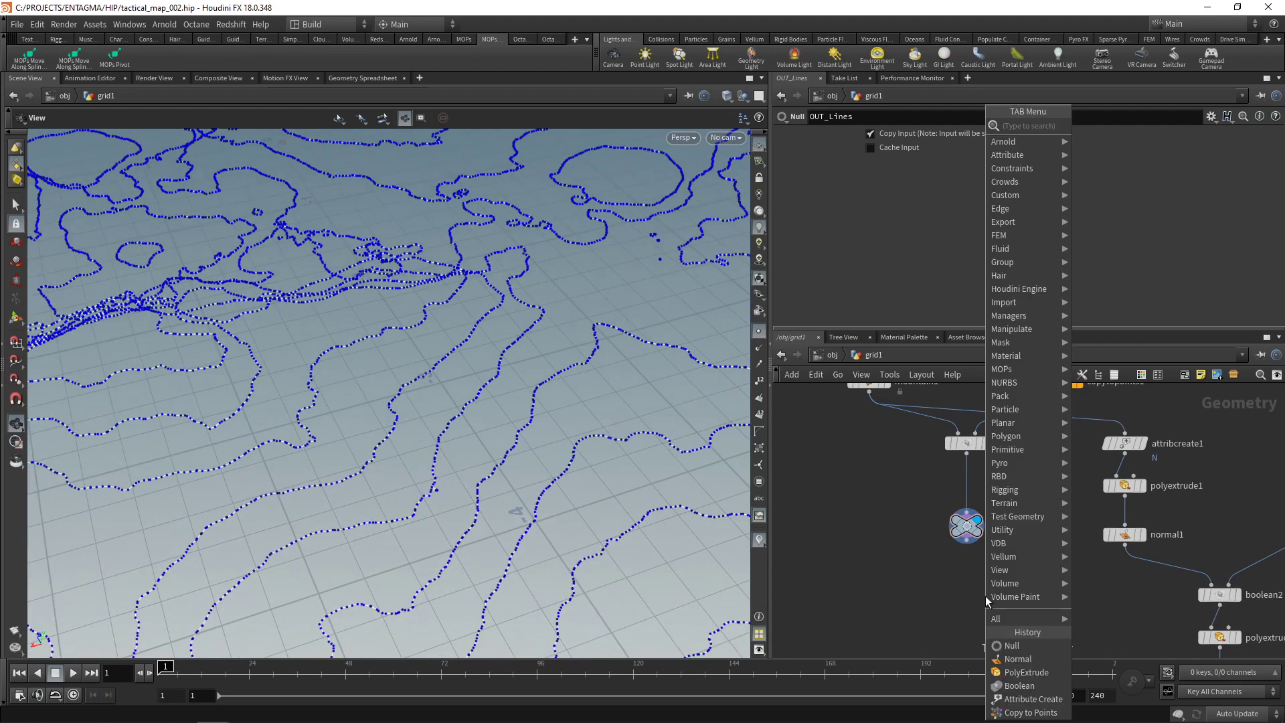
{"action": "type", "text": "resa"}
{"action": "key", "text": "Return"}
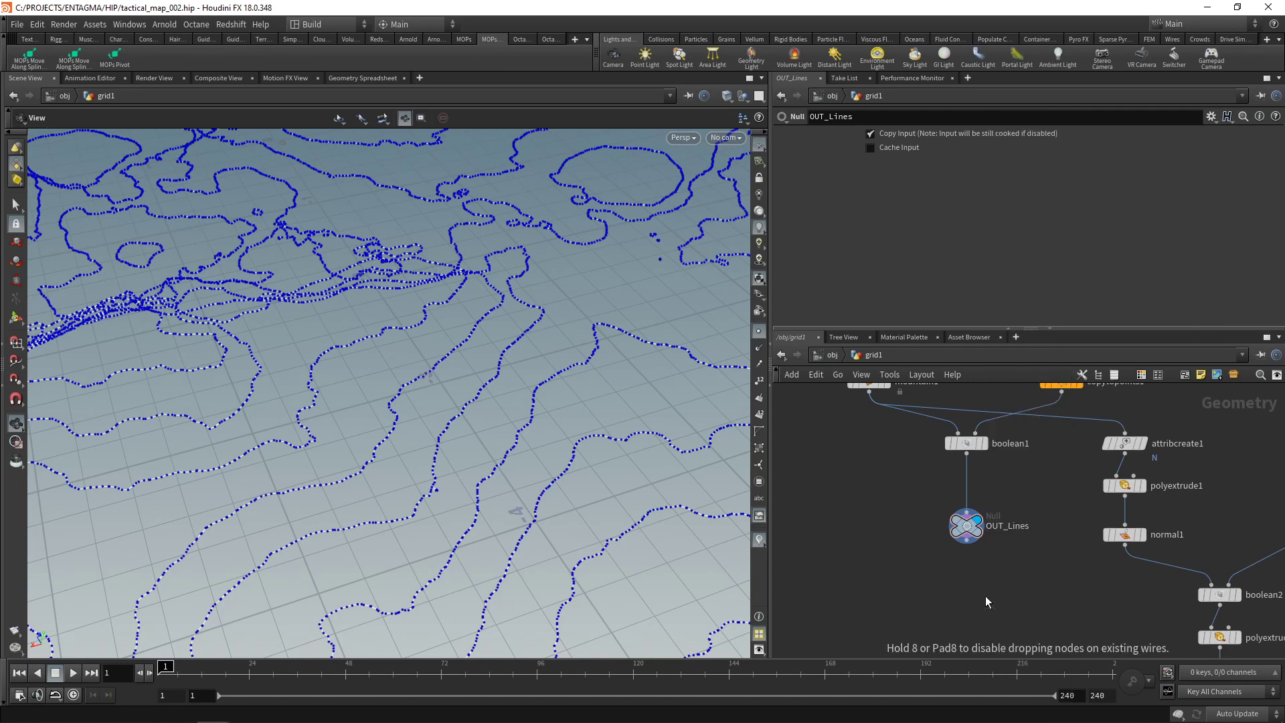
{"action": "left_click", "coordinate": [985, 595]}
{"action": "left_click_drag", "start_coordinate": [991, 597], "coordinate": [971, 488]}
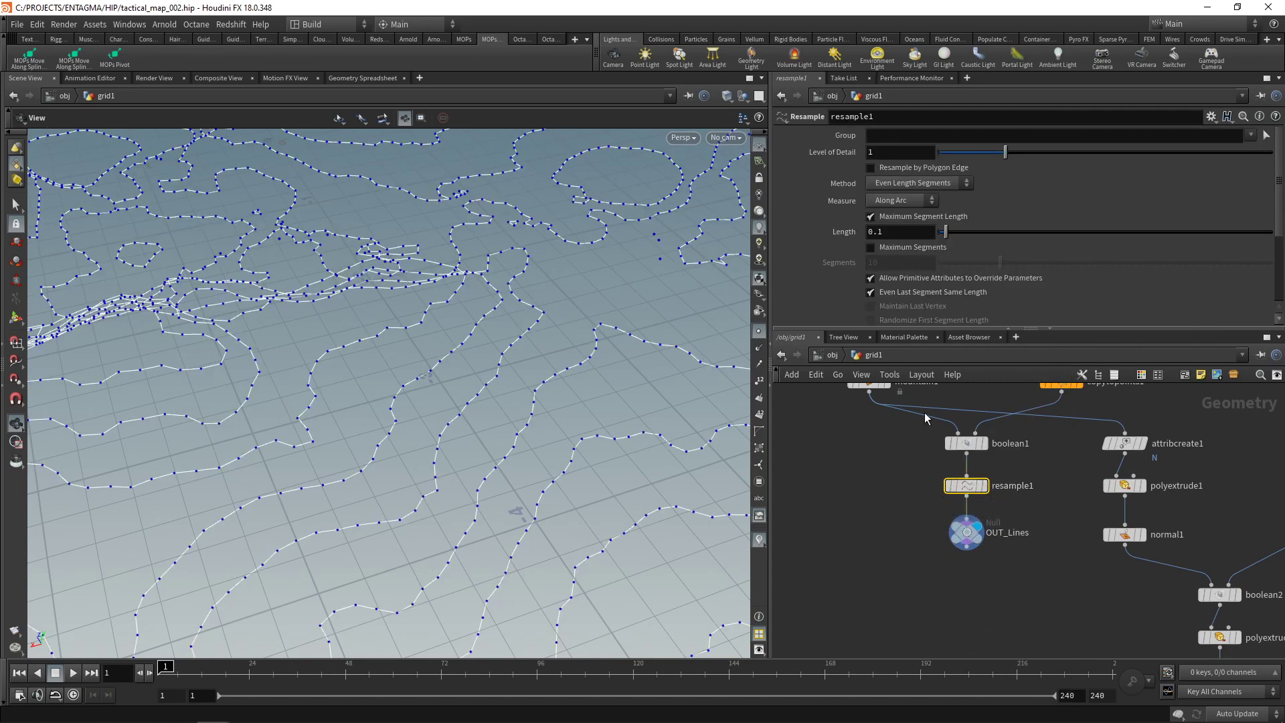
Set the Resample node's segment length to 0.02 and treat its polygons as Subdivision Curves.
{"action": "left_click", "coordinate": [907, 232]}
{"action": "key", "text": "Return"}
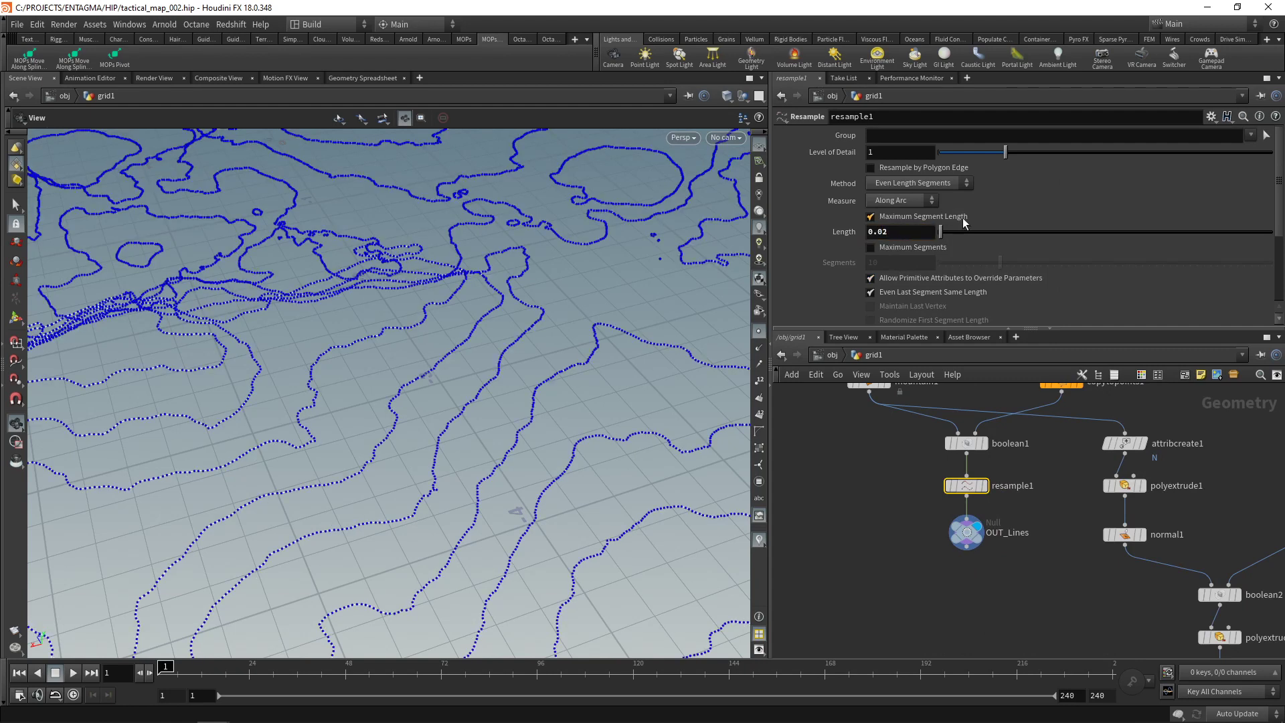
{"action": "left_click_drag", "start_coordinate": [931, 329], "coordinate": [930, 442]}
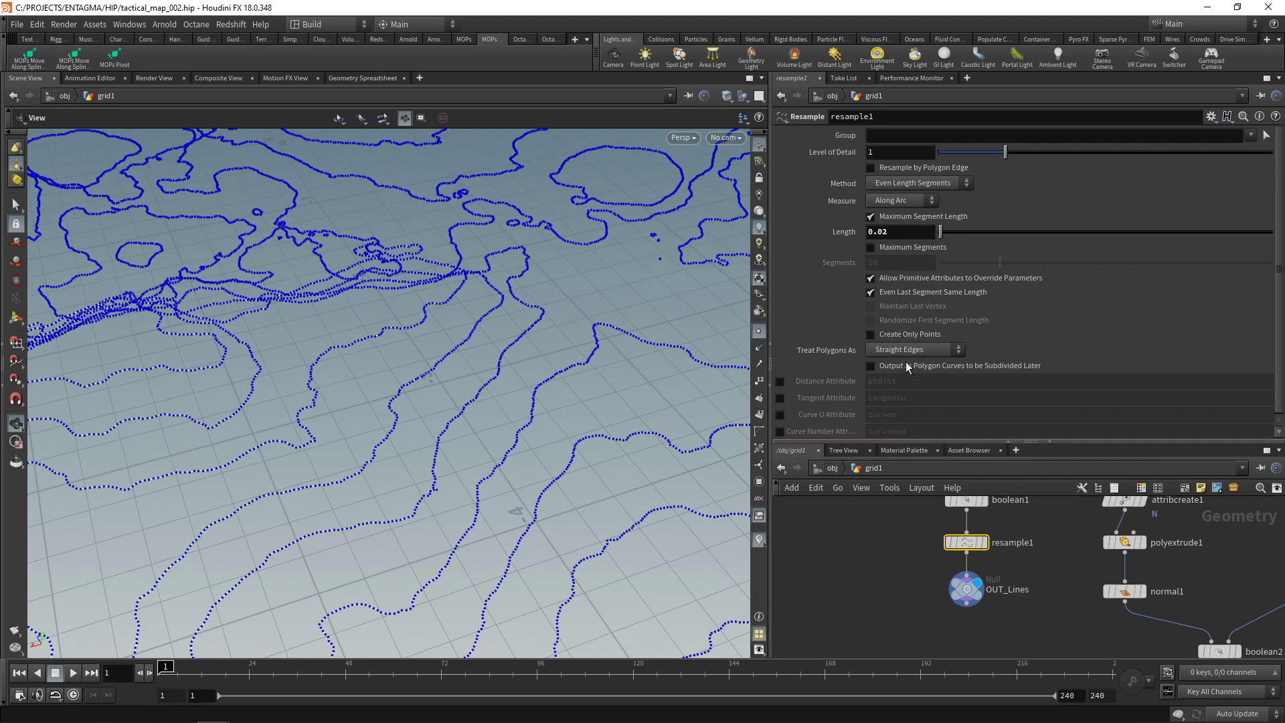
{"action": "left_click", "coordinate": [901, 350]}
{"action": "left_click", "coordinate": [906, 376]}
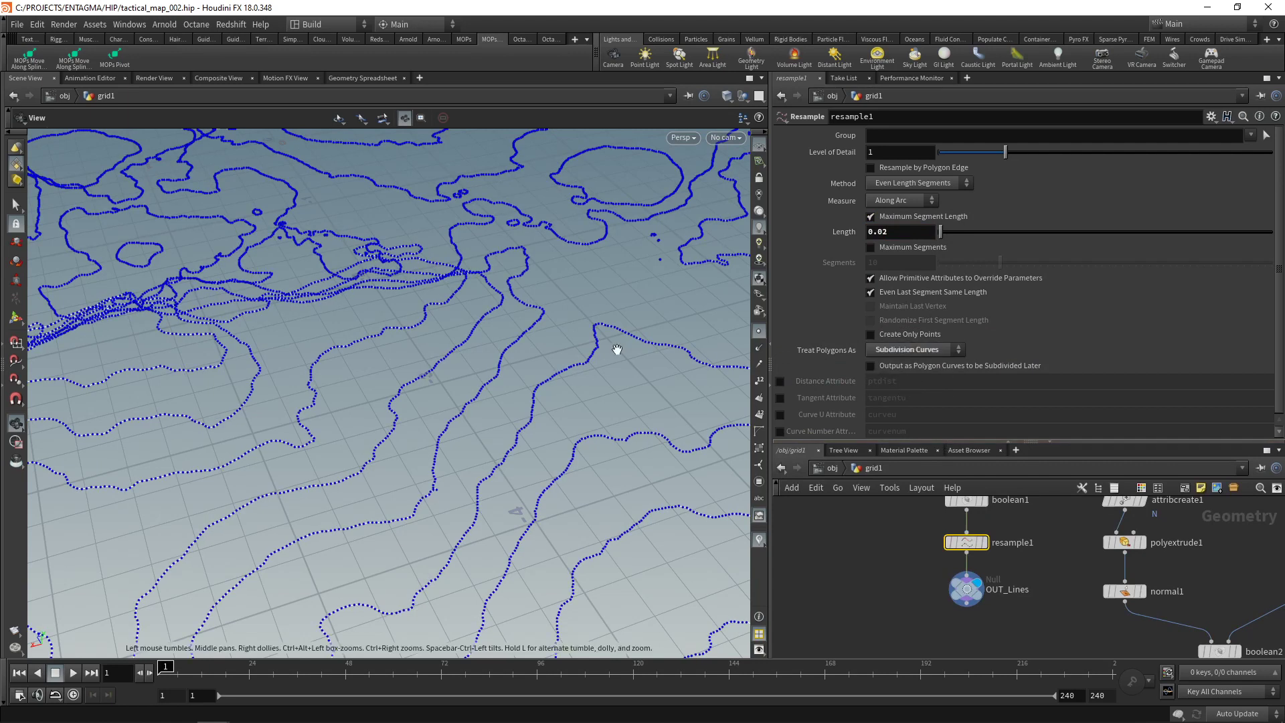
Hide the point display in the viewport and inspect the resampled contour lines.
{"action": "left_click", "coordinate": [838, 499]}
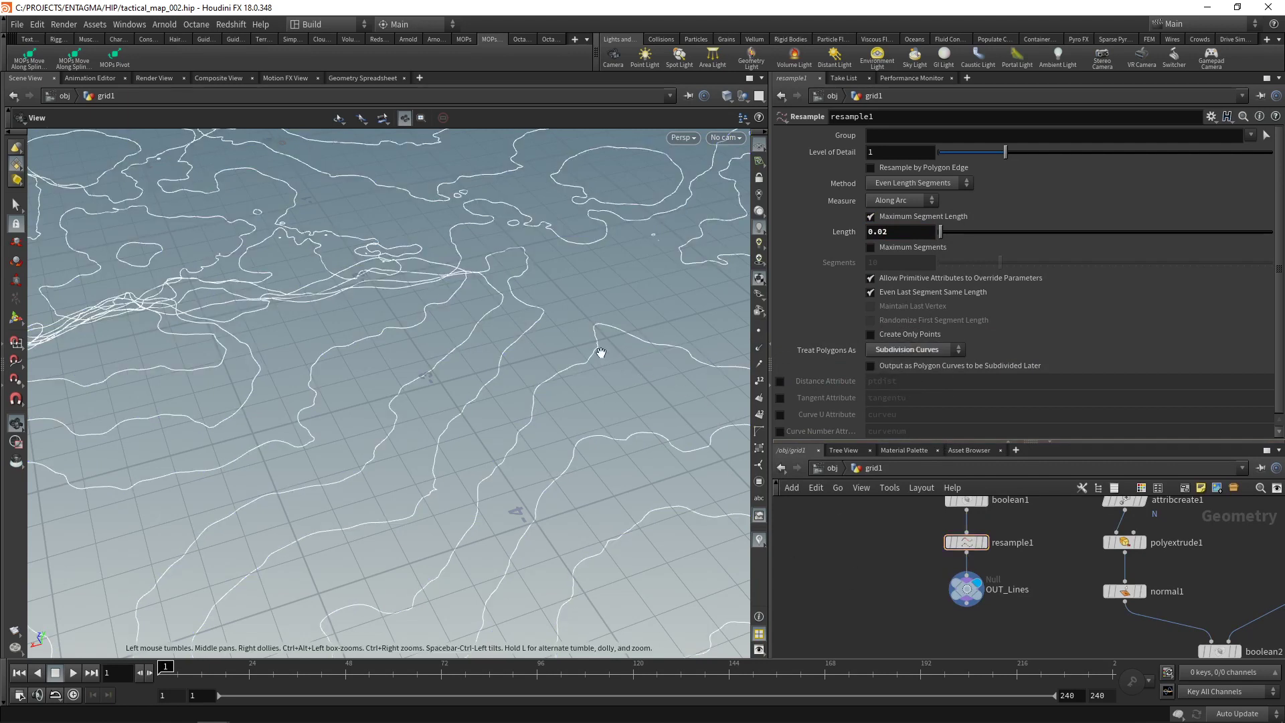
{"action": "left_click_drag", "start_coordinate": [600, 347], "coordinate": [428, 406]}
{"action": "left_click_drag", "start_coordinate": [574, 368], "coordinate": [508, 398]}
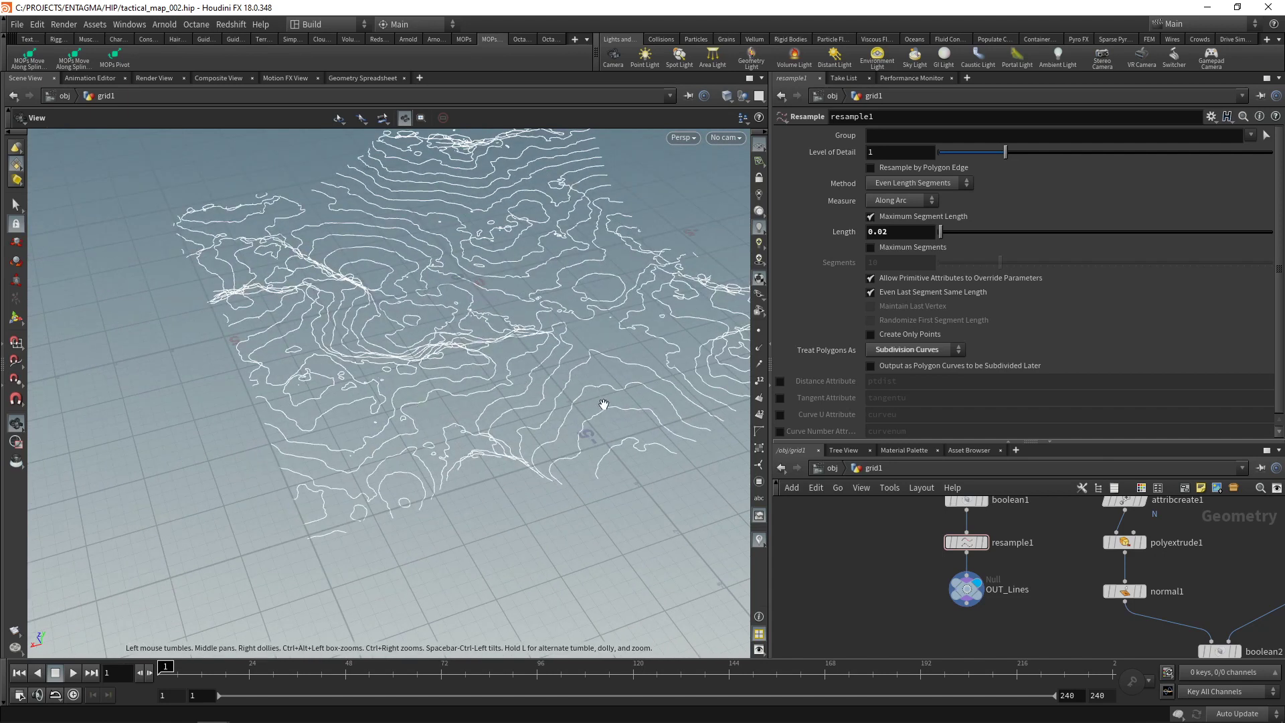
Create a Sphere node in free space beside the mountain1 node.
{"action": "left_click_drag", "start_coordinate": [931, 441], "coordinate": [930, 270]}
{"action": "middle_click_drag", "start_coordinate": [882, 508], "coordinate": [987, 499]}
{"action": "key", "text": "Tab"}
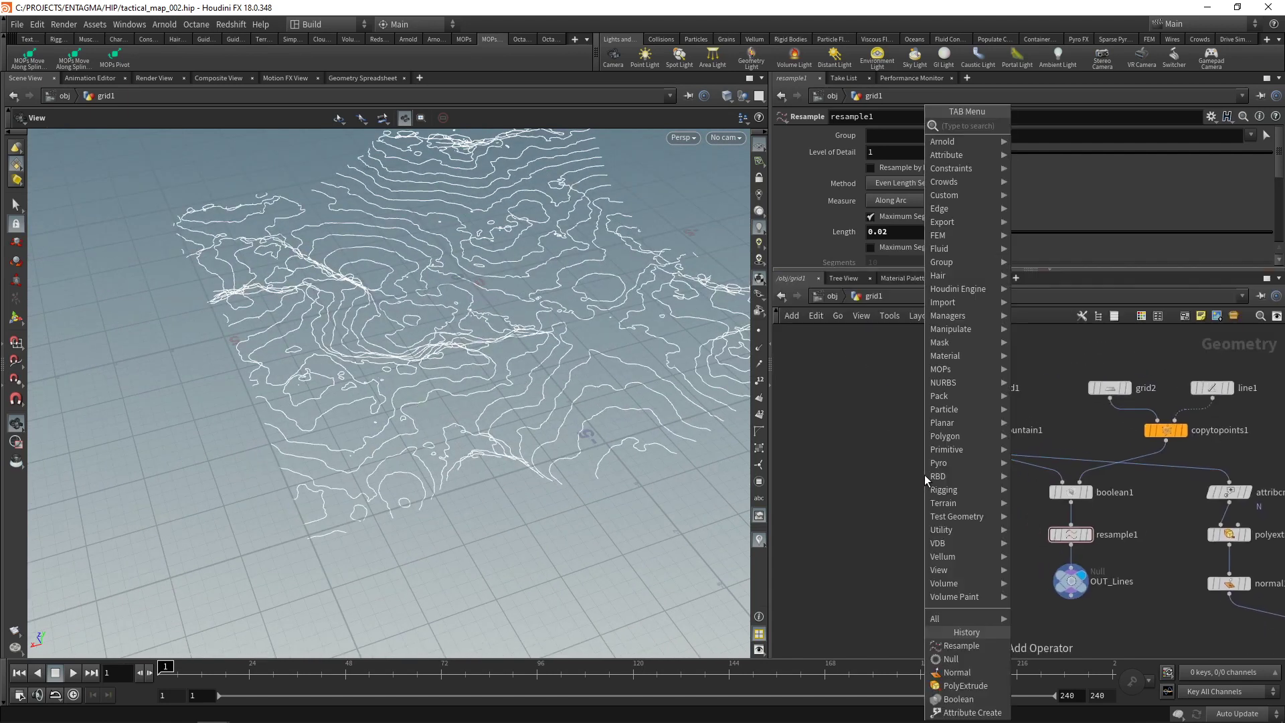
{"action": "type", "text": "sphere"}
{"action": "key", "text": "Return"}
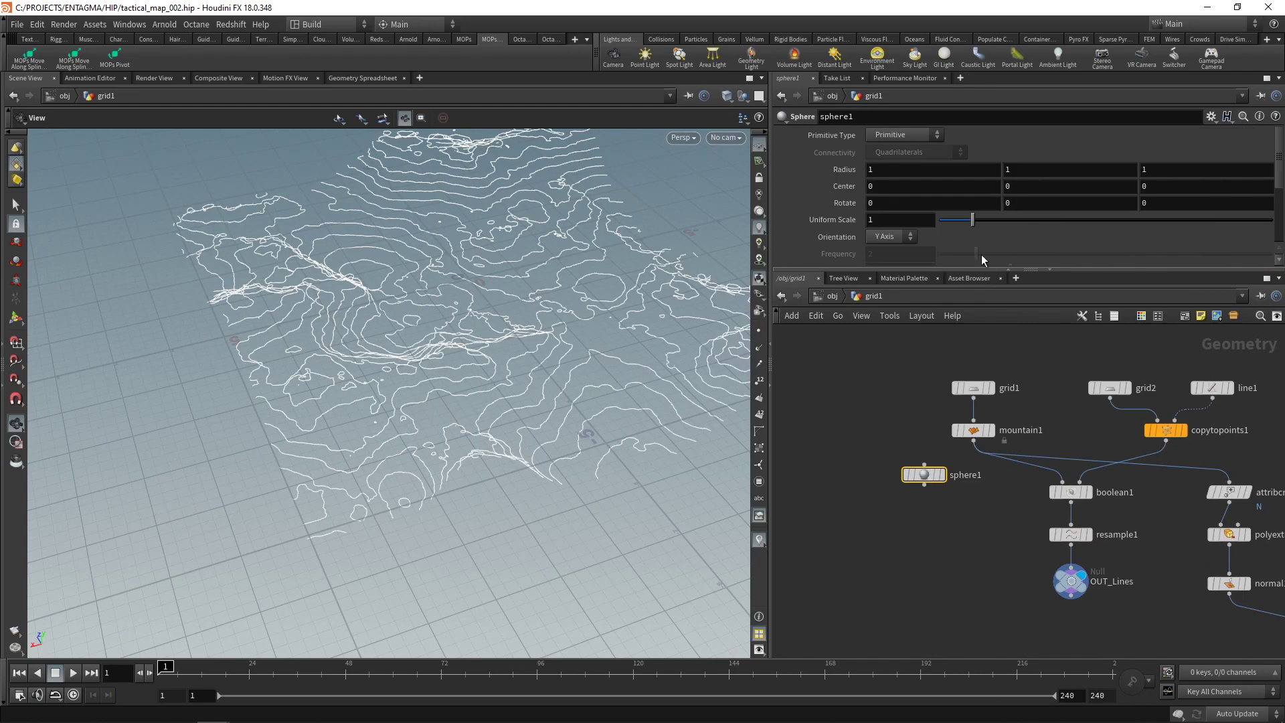
{"action": "left_click", "coordinate": [817, 430]}
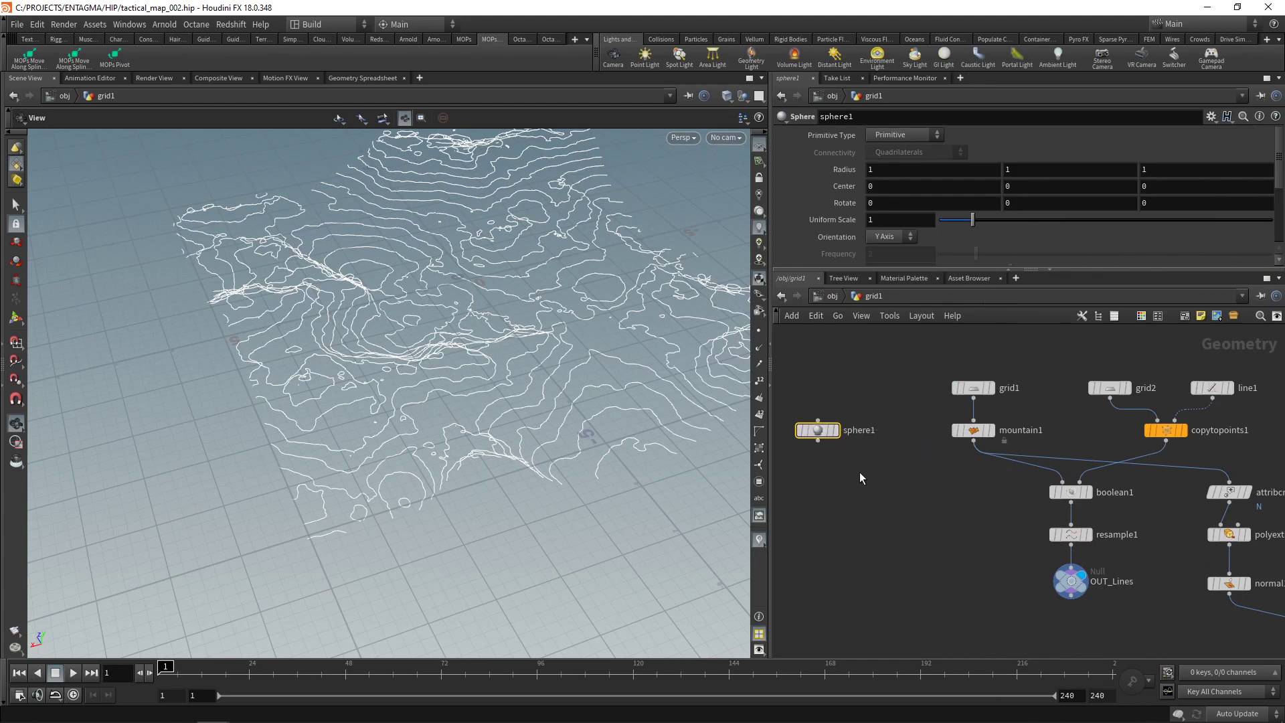
Append a MOPs Instancer node to the sphere.
{"action": "key", "text": "Tab"}
{"action": "type", "text": "ins"}
{"action": "key", "text": "Down"}
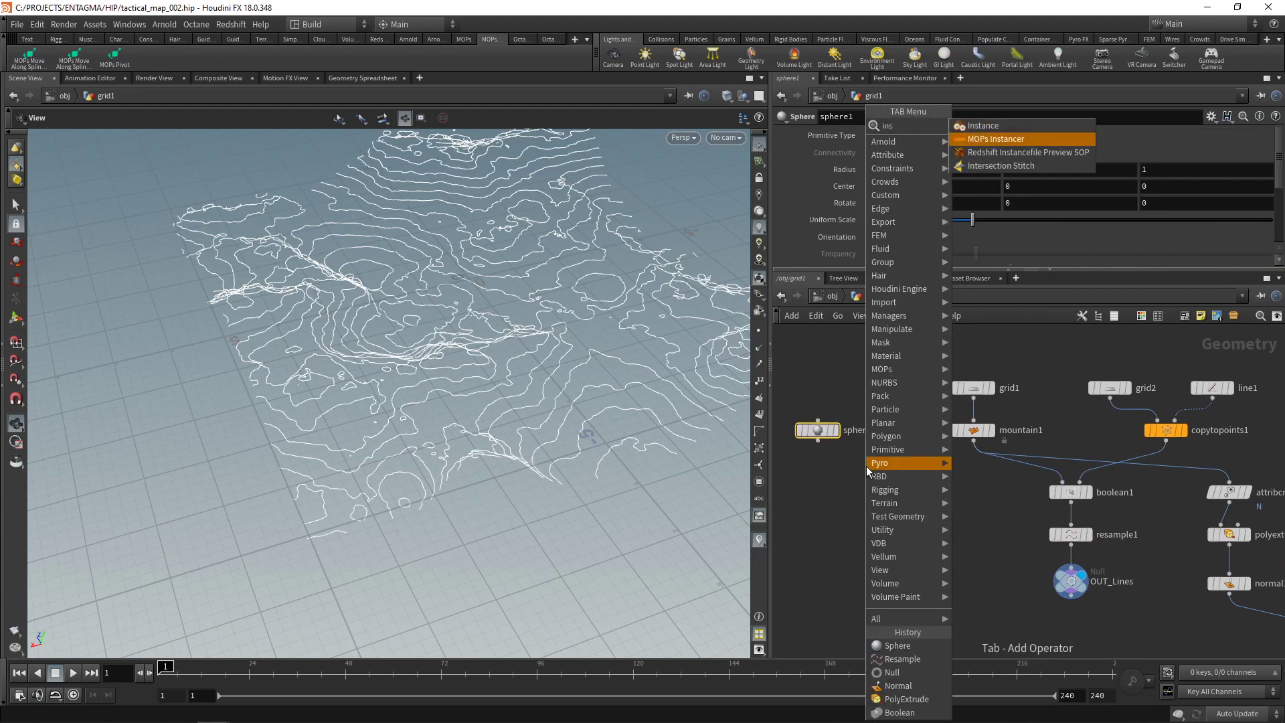
{"action": "key", "text": "Return"}
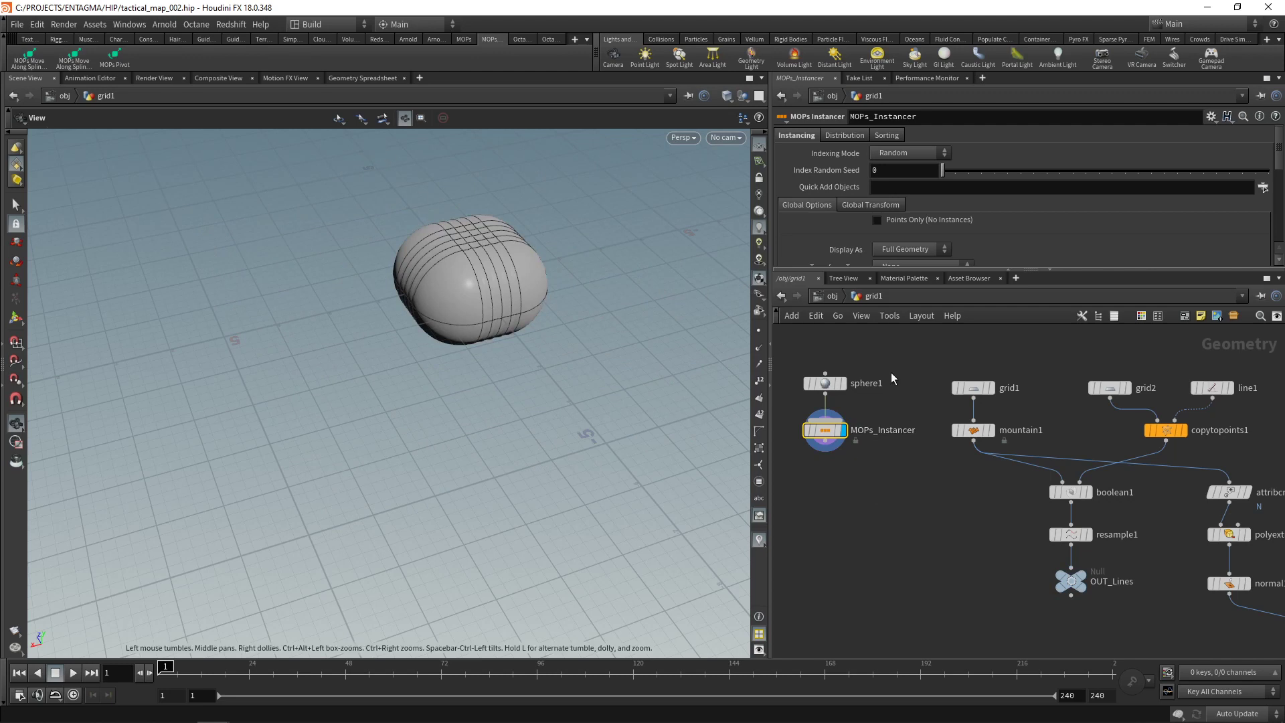
Set the sphere's uniform scale to 0.01.
{"action": "left_click", "coordinate": [825, 383]}
{"action": "double_click", "coordinate": [897, 221]}
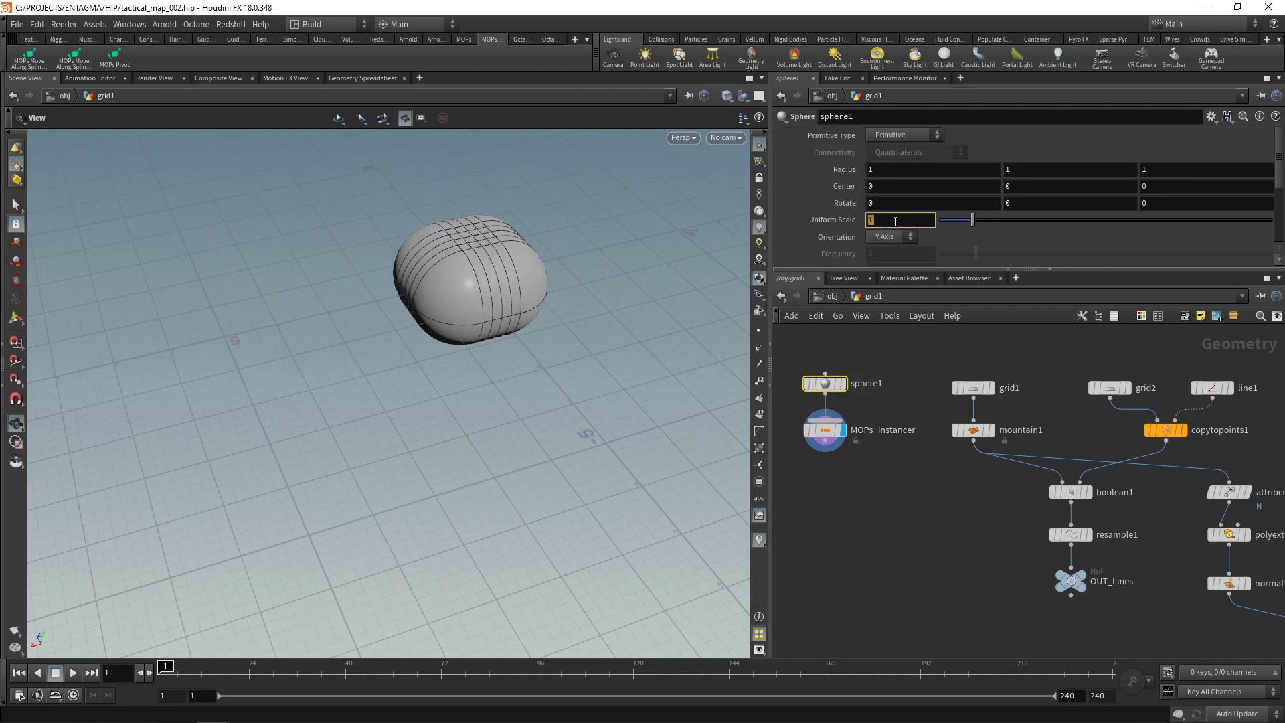
{"action": "type", "text": "0.01"}
{"action": "key", "text": "Return"}
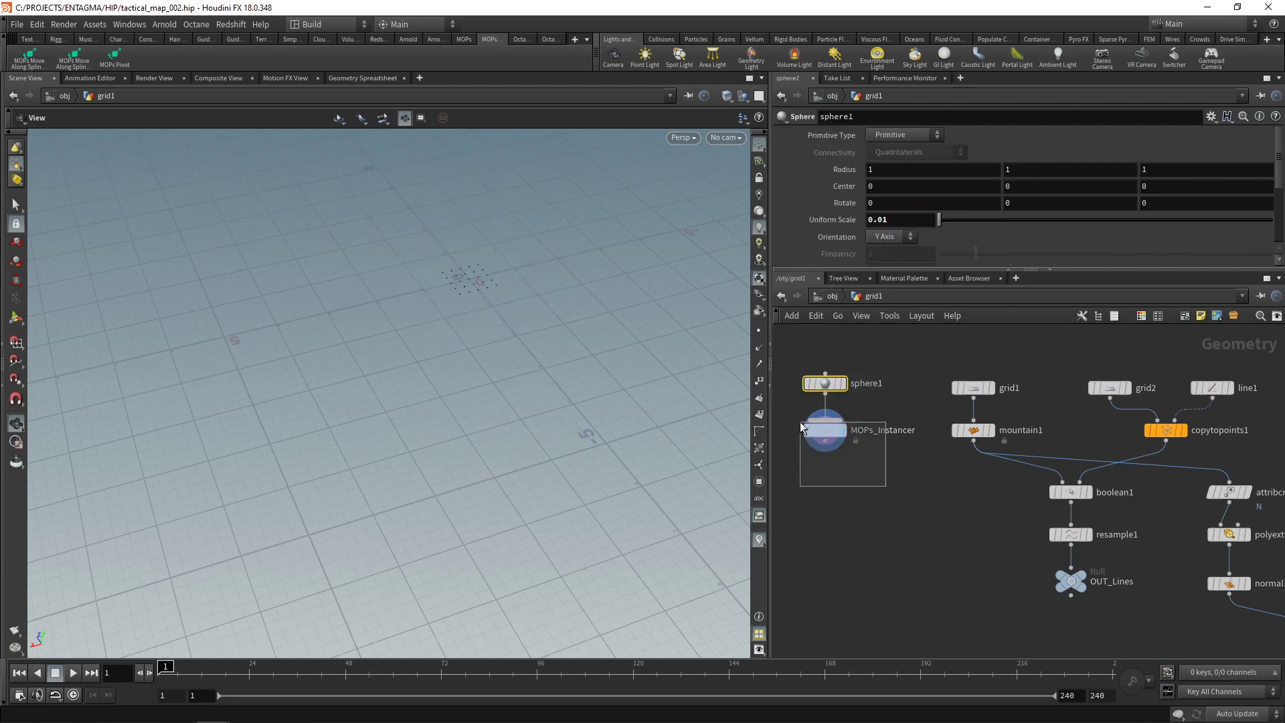
Set the MOPs Instancer's distribution type to Mesh, using mountain1 as the template object.
{"action": "left_click", "coordinate": [824, 430]}
{"action": "left_click", "coordinate": [845, 138]}
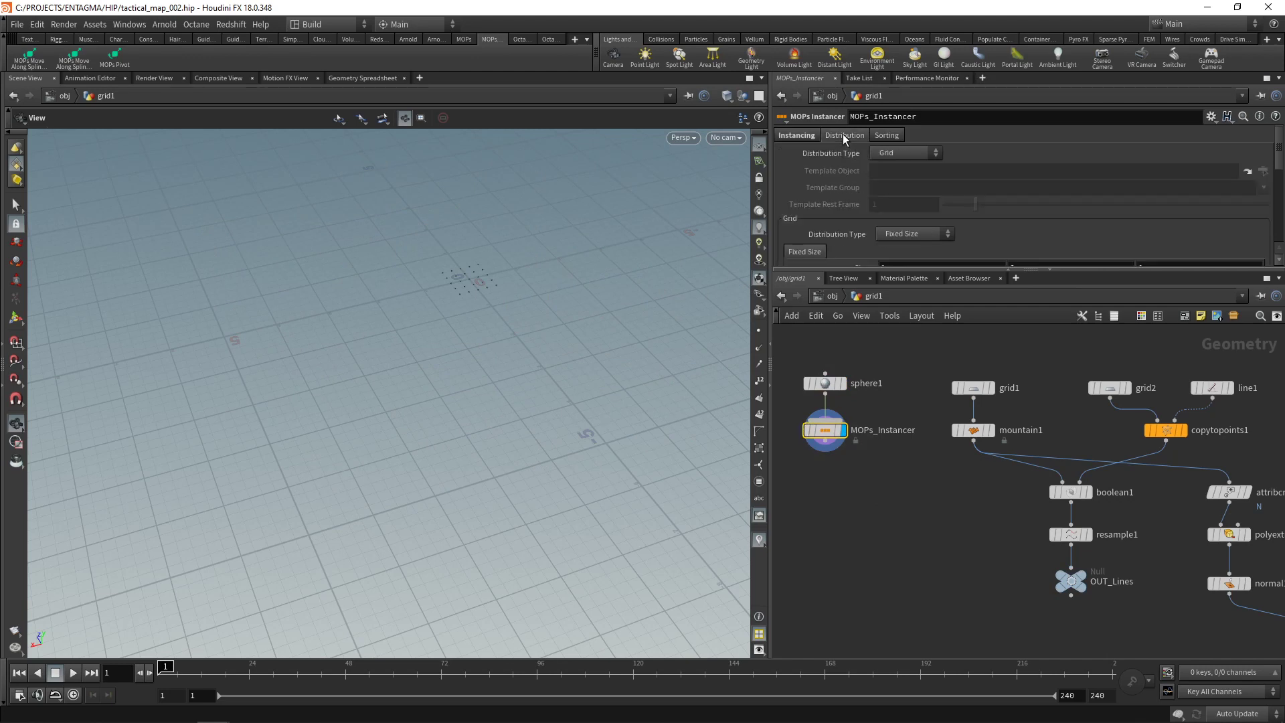
{"action": "left_click_drag", "start_coordinate": [865, 271], "coordinate": [876, 386]}
{"action": "left_click", "coordinate": [915, 153]}
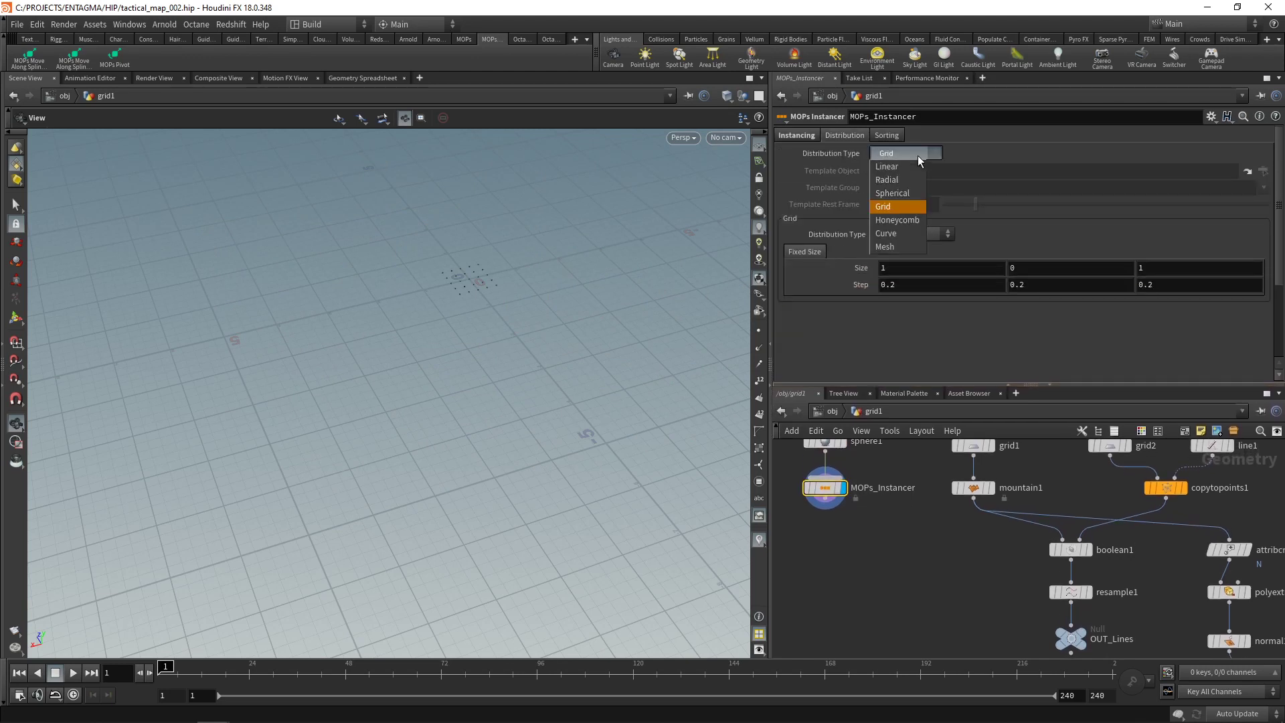
{"action": "left_click", "coordinate": [902, 245]}
{"action": "middle_click_drag", "start_coordinate": [974, 492], "coordinate": [977, 538]}
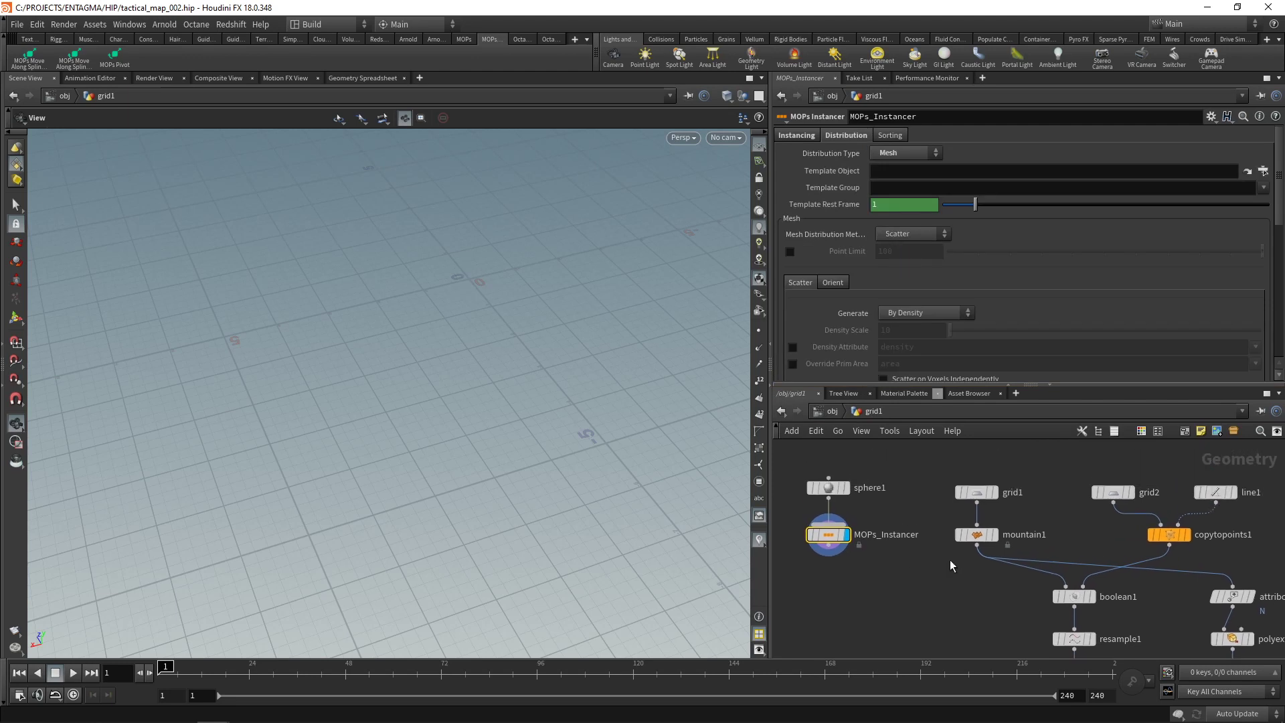
{"action": "left_click_drag", "start_coordinate": [977, 539], "coordinate": [898, 171]}
{"action": "left_click_drag", "start_coordinate": [321, 269], "coordinate": [290, 267]}
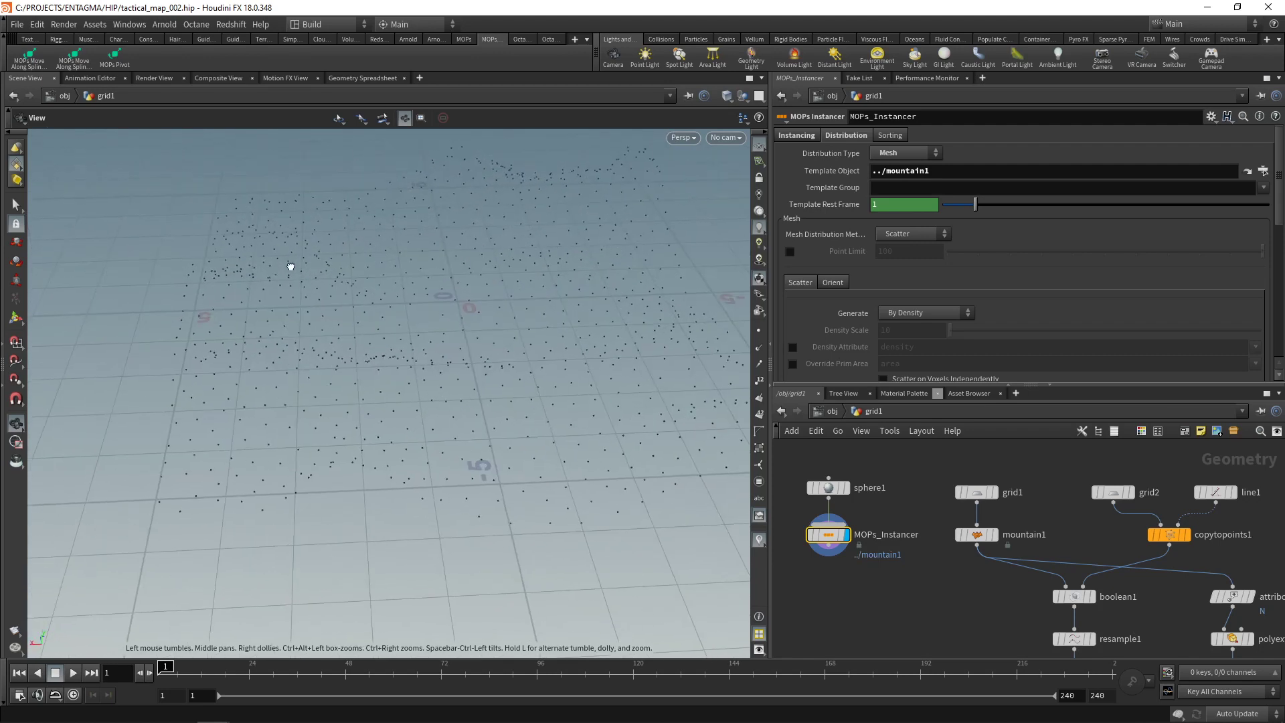
Set the MOPs Instancer's forced total scatter count to 2000.
{"action": "scroll", "coordinate": [1078, 283], "scroll_direction": "down", "scroll_amount": 5}
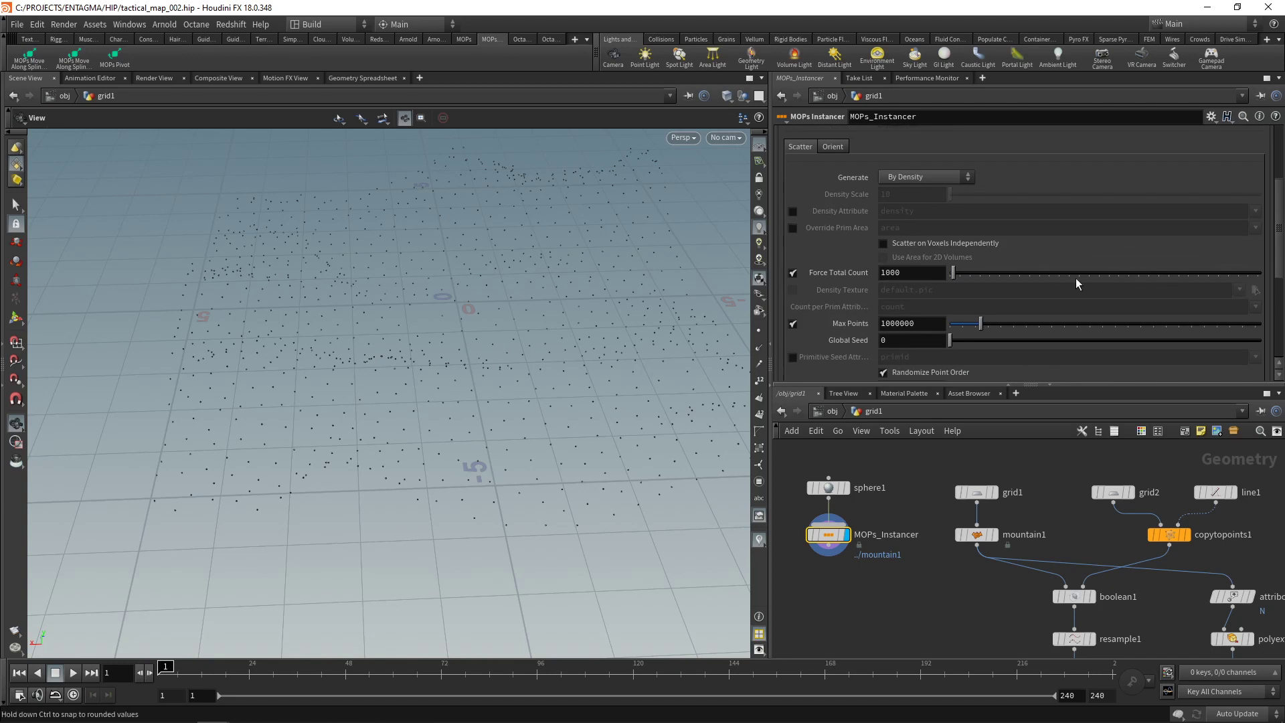
{"action": "double_click", "coordinate": [888, 274]}
{"action": "type", "text": "200"}
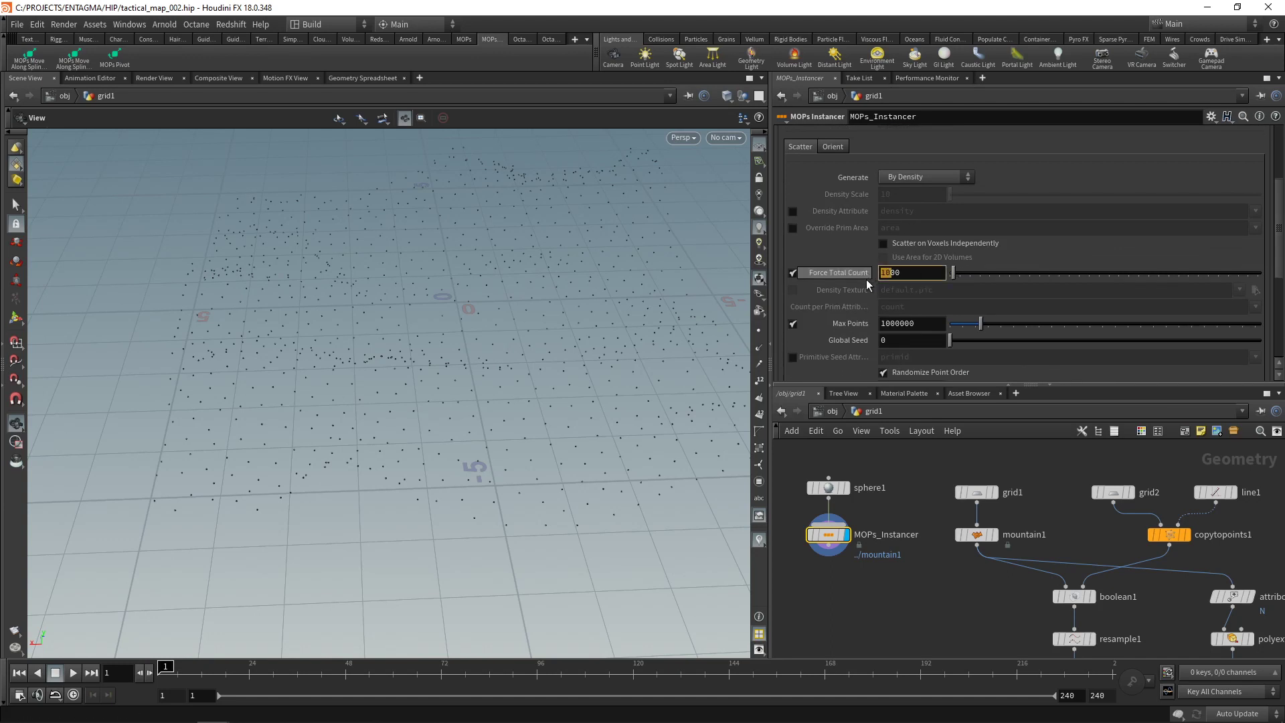
{"action": "key", "text": "Return"}
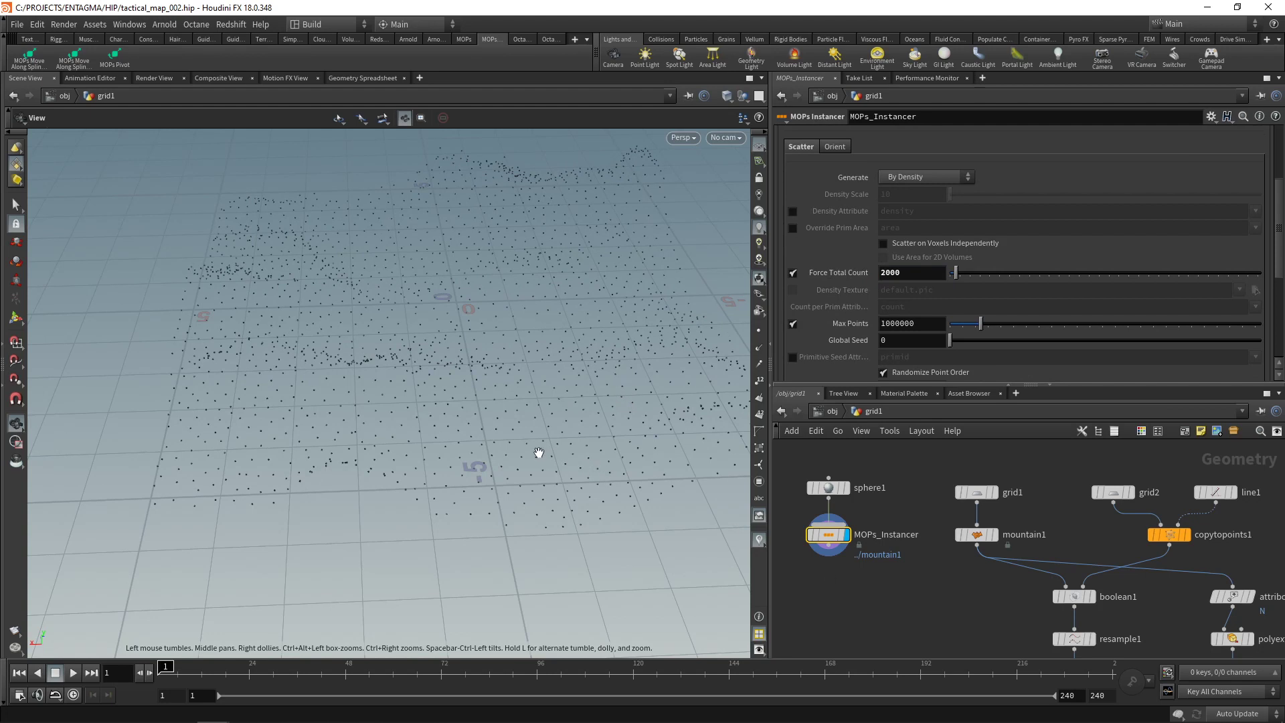
{"action": "scroll", "coordinate": [508, 435], "scroll_direction": "up", "scroll_amount": 5}
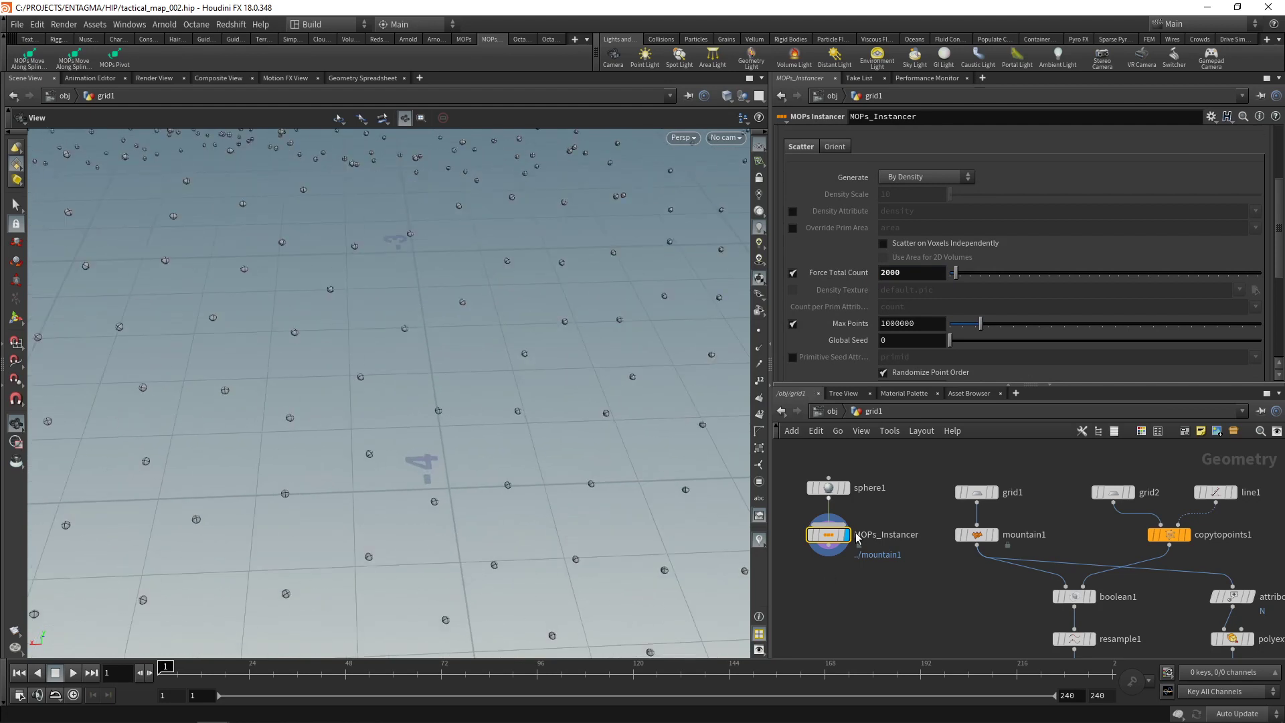
Add a MOPs Noise Falloff node below the MOPs Instancer and display its result.
{"action": "key", "text": "Tab"}
{"action": "type", "text": "noise"}
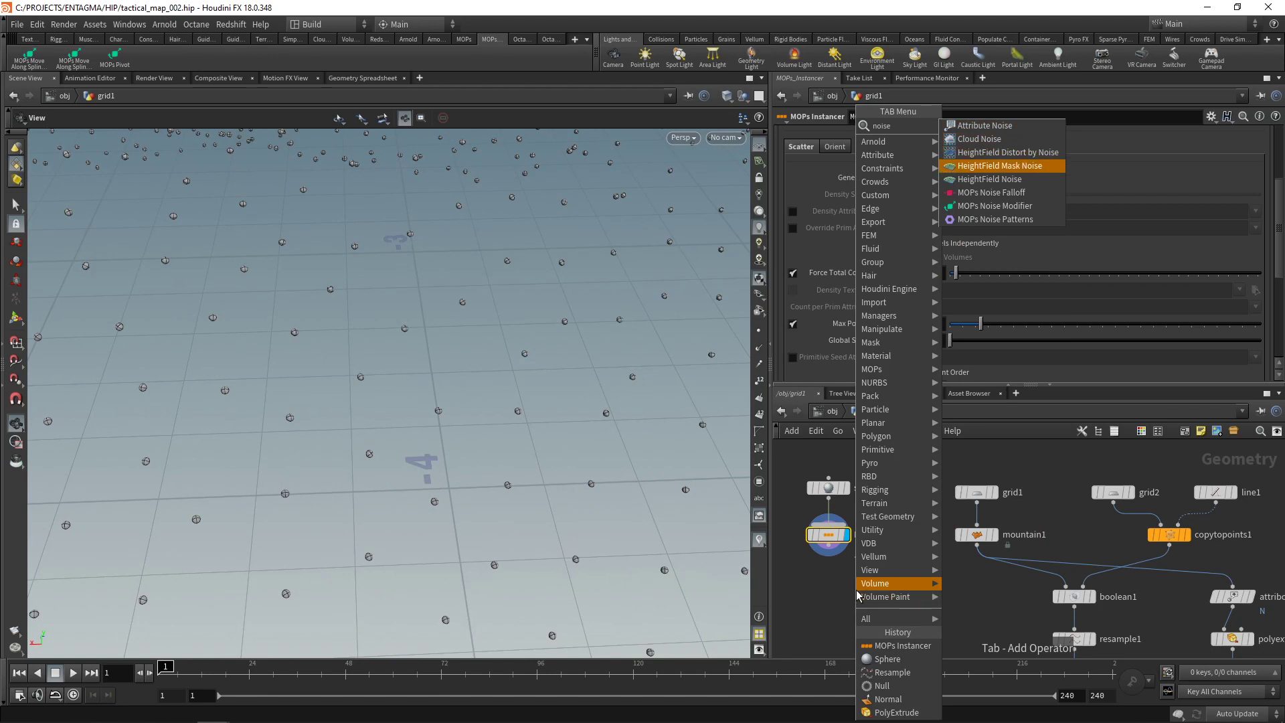
{"action": "key", "text": "Down"}
{"action": "key", "text": "Down"}
{"action": "key", "text": "Return"}
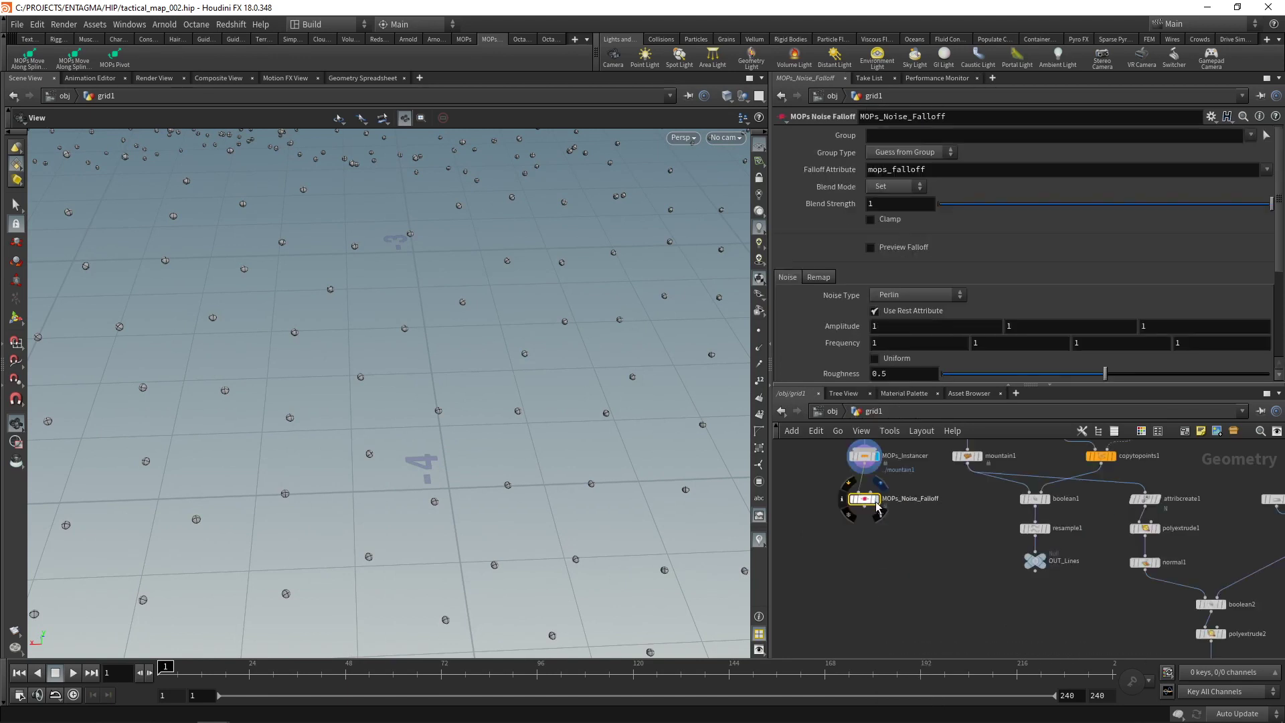
{"action": "left_click", "coordinate": [879, 505]}
Set all four frequency components of the MOPs Noise Falloff to 50.
{"action": "left_click", "coordinate": [900, 344]}
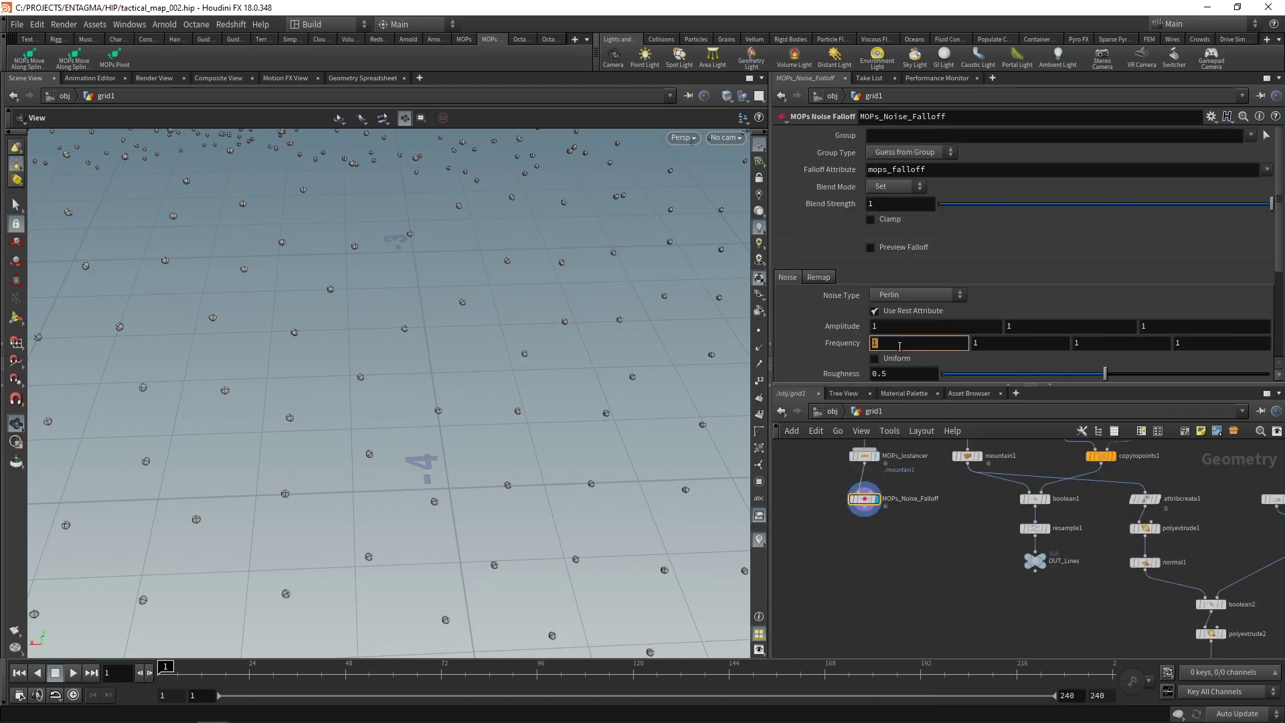
{"action": "type", "text": "50"}
{"action": "key", "text": "Tab"}
{"action": "type", "text": "50"}
{"action": "key", "text": "Tab"}
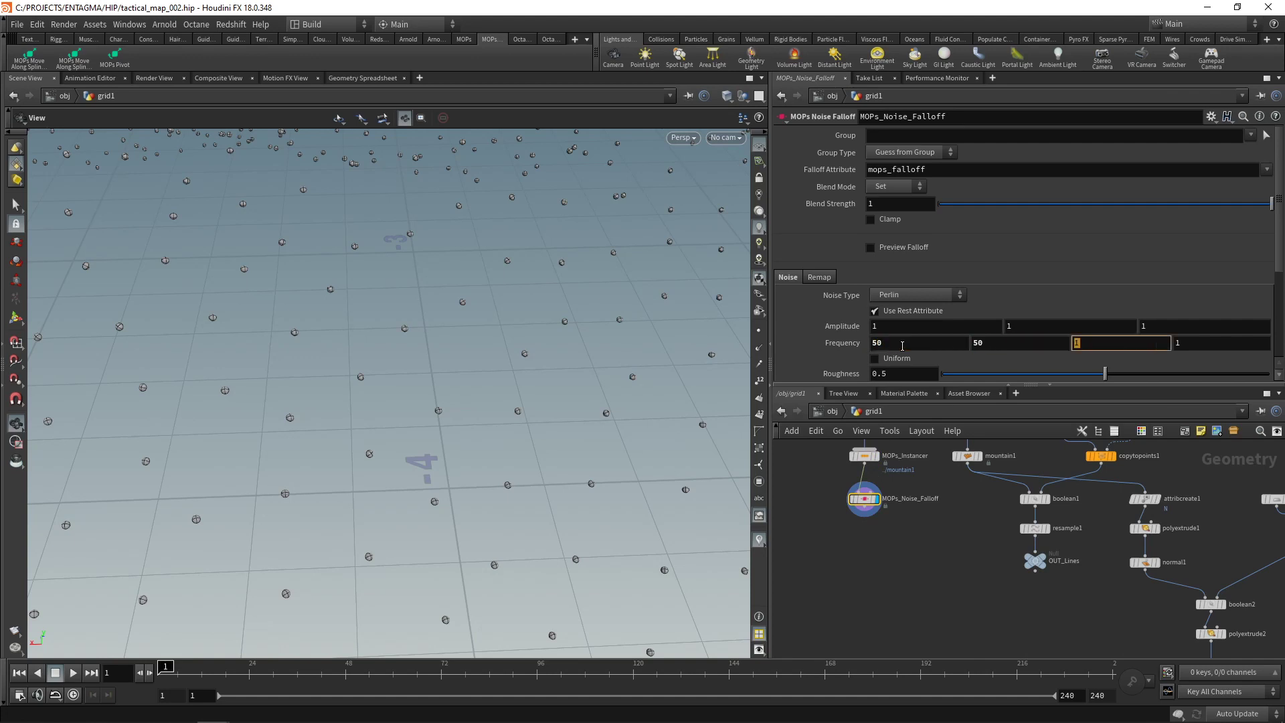
{"action": "type", "text": "50"}
{"action": "key", "text": "Tab"}
{"action": "type", "text": "50"}
{"action": "key", "text": "Return"}
{"action": "right_click_drag", "start_coordinate": [553, 339], "coordinate": [561, 400]}
Add a MOPs Transform Modifier after the noise falloff and reduce its uniform scale to about 0.052.
{"action": "key", "text": "Tab"}
{"action": "type", "text": "mo"}
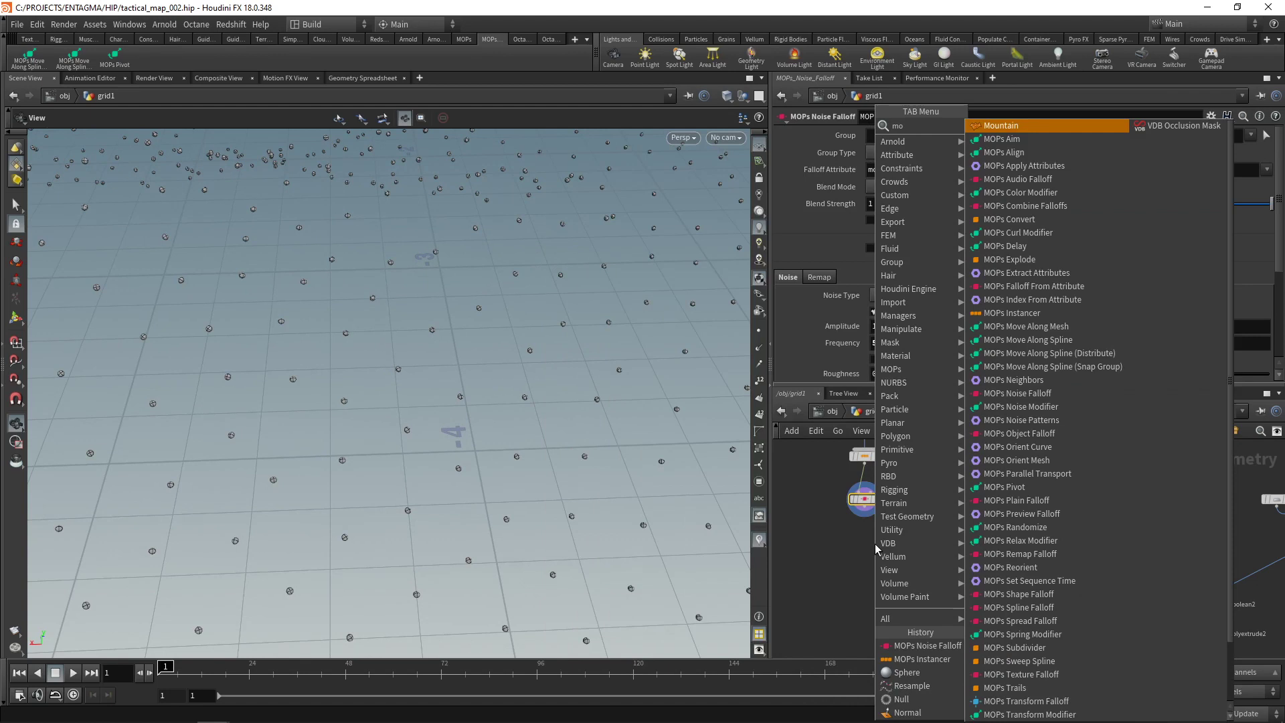
{"action": "type", "text": "ps trans"}
{"action": "key", "text": "Down"}
{"action": "key", "text": "Down"}
{"action": "key", "text": "Return"}
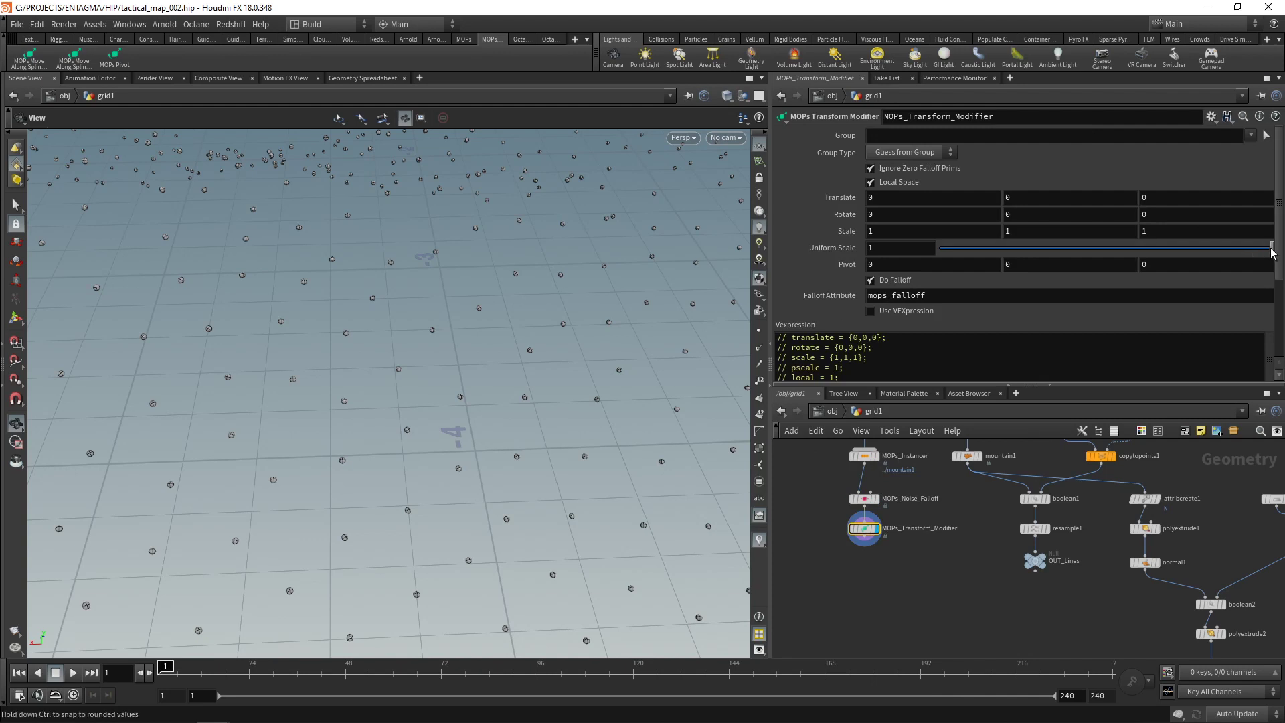
{"action": "left_click_drag", "start_coordinate": [1272, 252], "coordinate": [957, 255]}
Try a uniform scale of 0.1 on the sphere to check the size variation, and return it to 0.01.
{"action": "middle_click_drag", "start_coordinate": [877, 428], "coordinate": [885, 500]}
{"action": "left_click", "coordinate": [872, 494]}
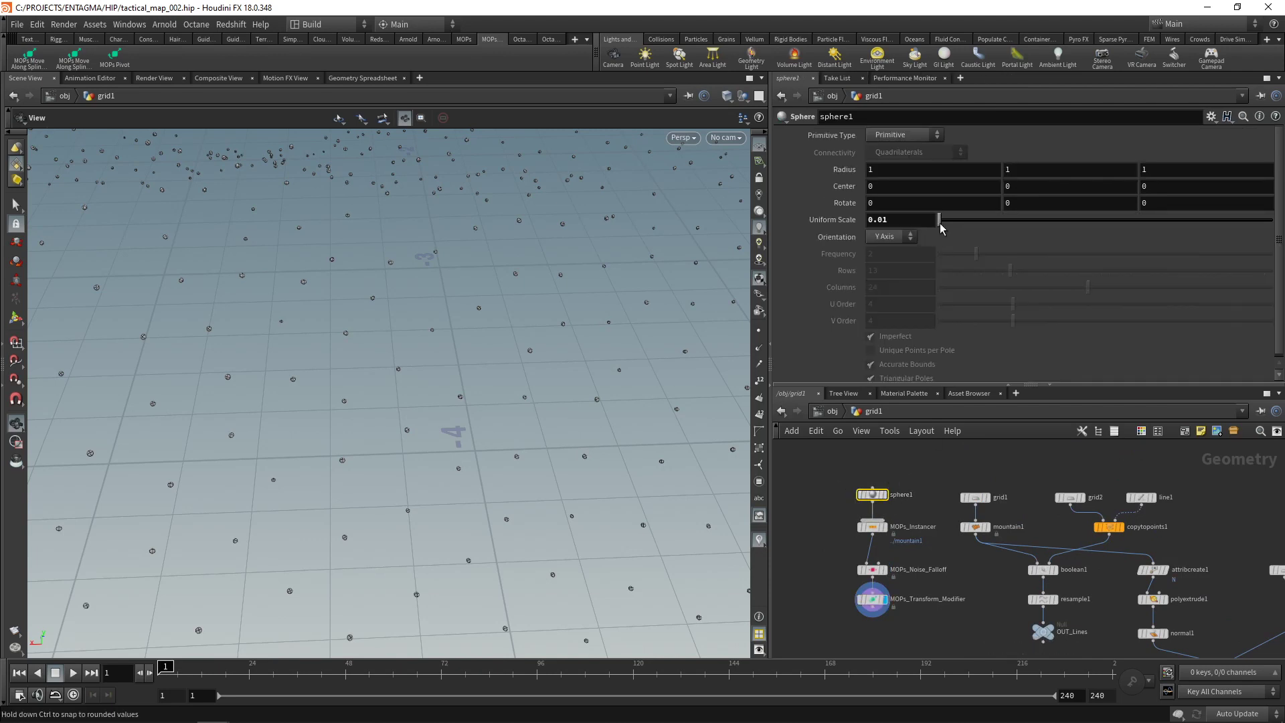
{"action": "left_click_drag", "start_coordinate": [940, 227], "coordinate": [943, 224]}
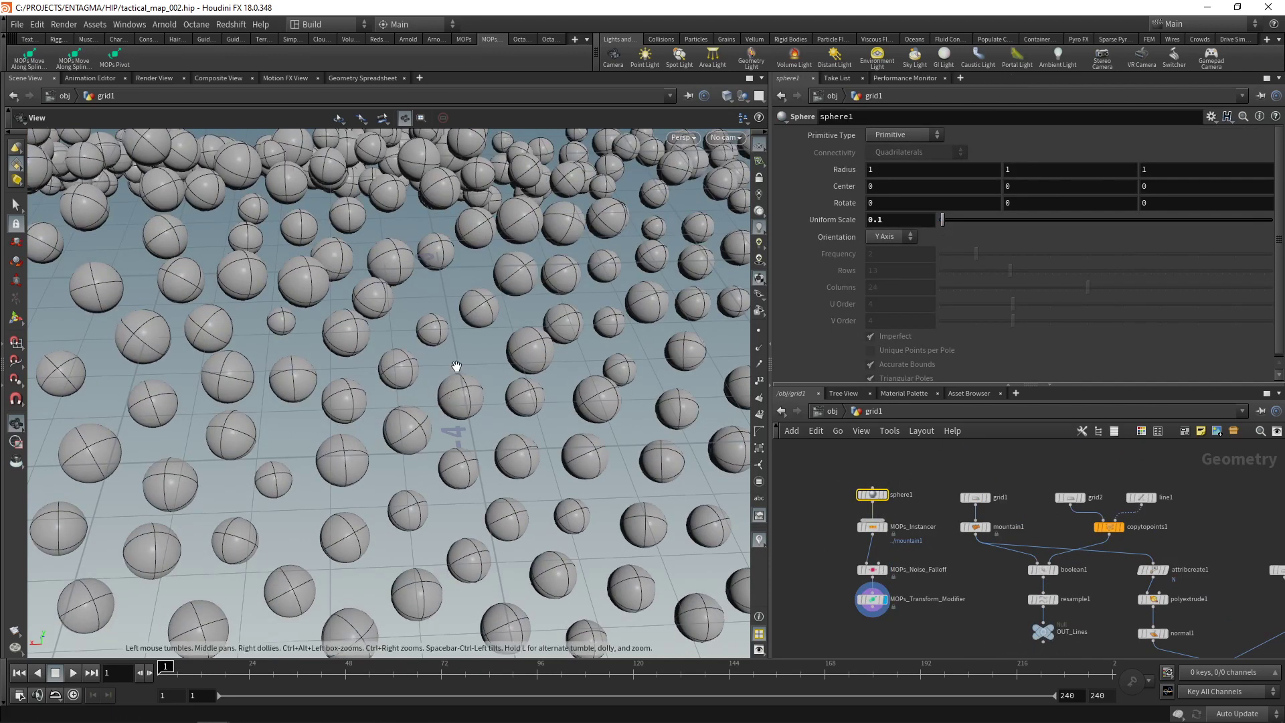
{"action": "right_click_drag", "start_coordinate": [451, 367], "coordinate": [411, 394]}
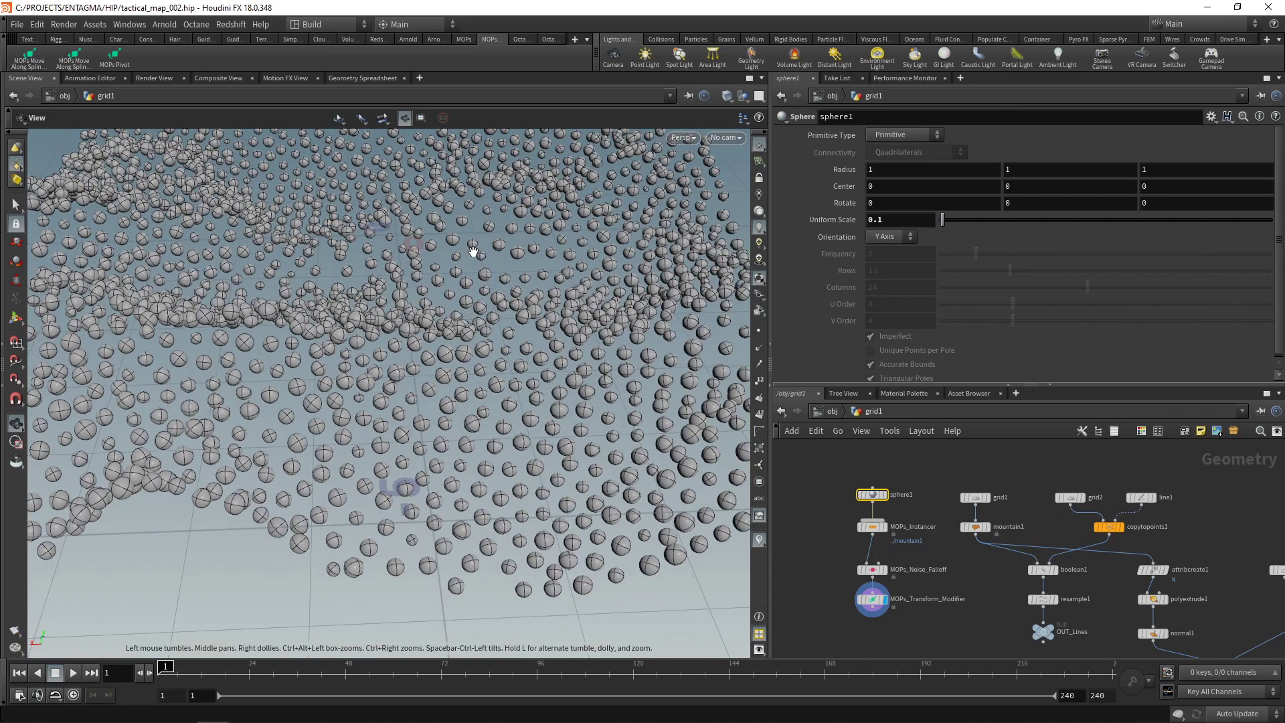
{"action": "left_click", "coordinate": [894, 218]}
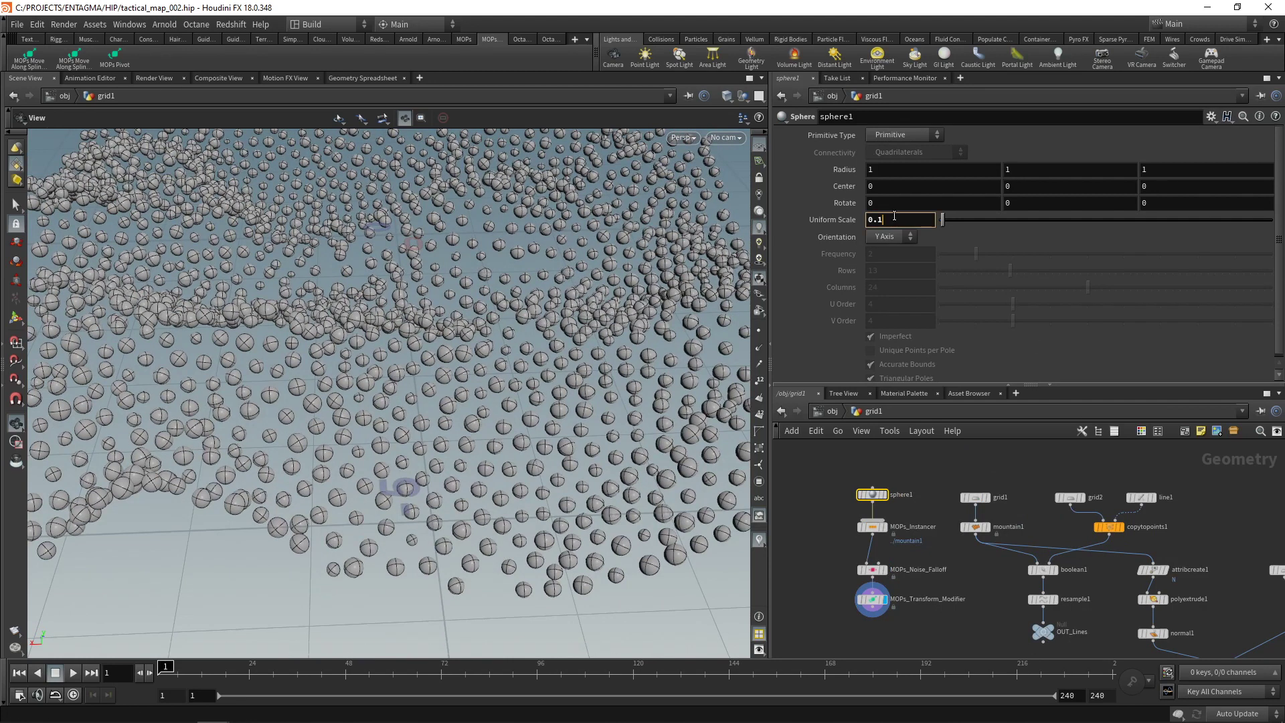
{"action": "key", "text": "Return"}
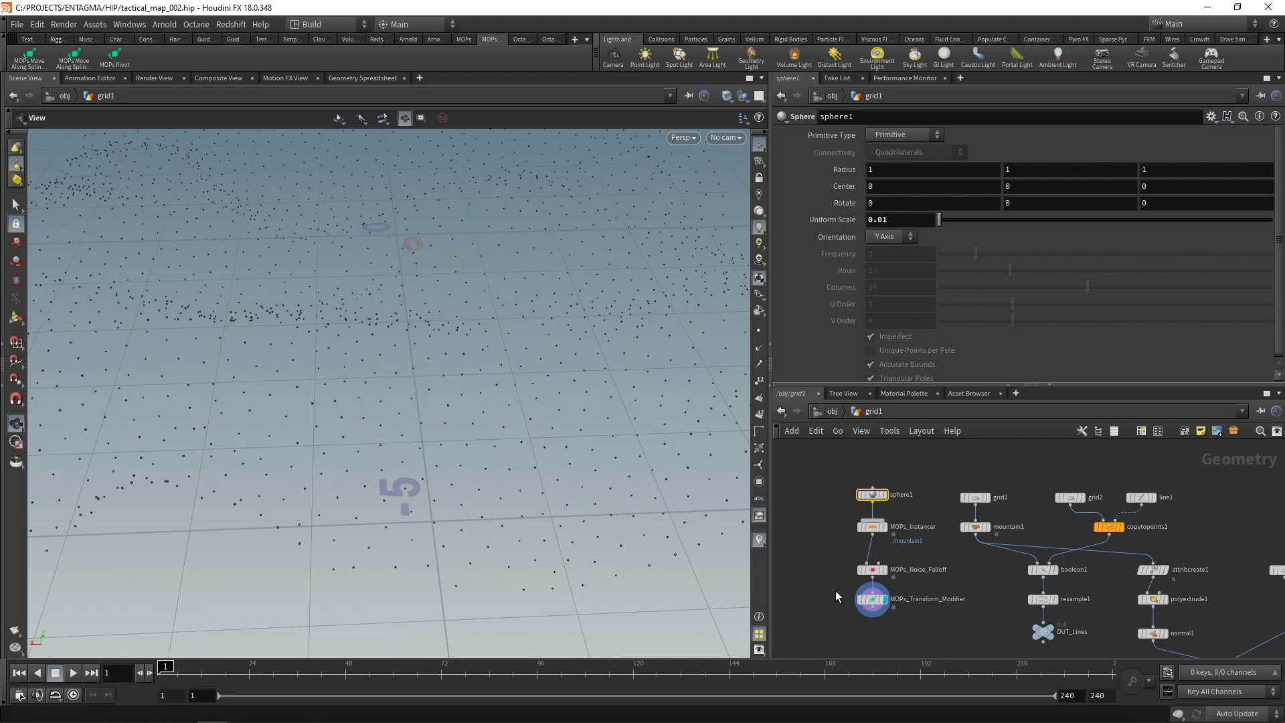
Set the uniform scale of the MOPs Transform Modifier to 0.05.
{"action": "left_click", "coordinate": [870, 599]}
{"action": "left_click", "coordinate": [896, 248]}
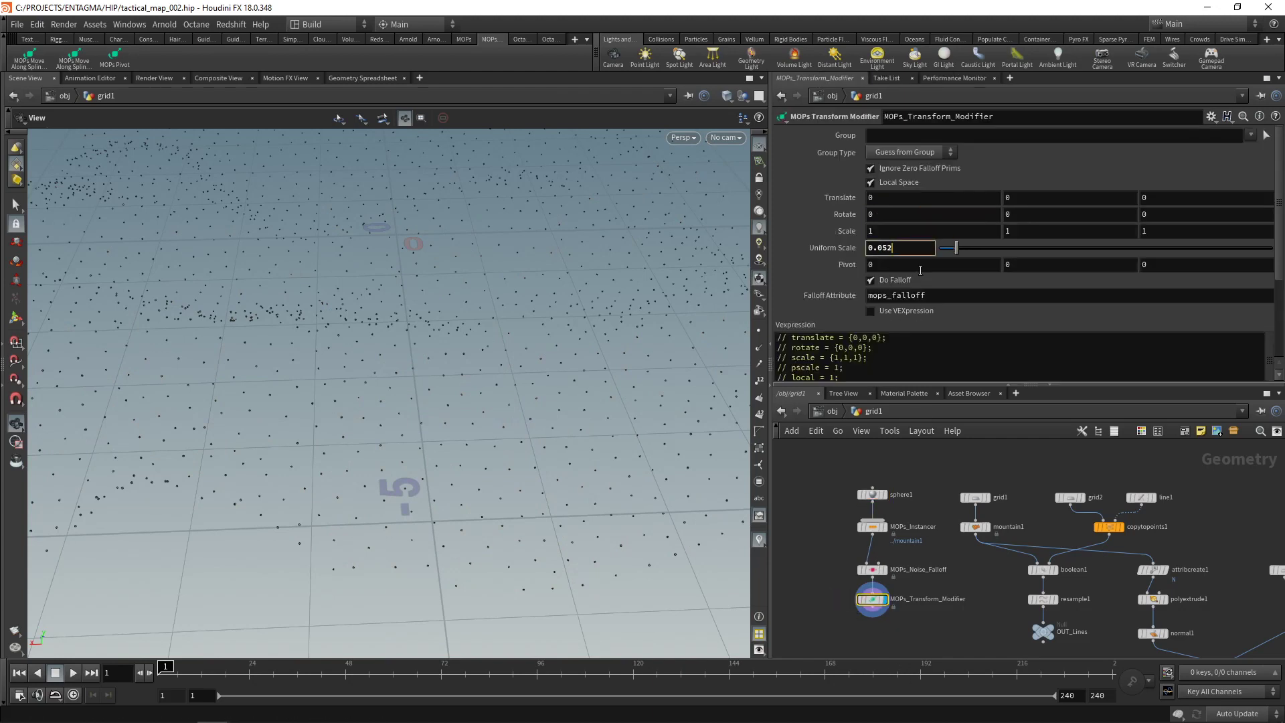
{"action": "key", "text": "Return"}
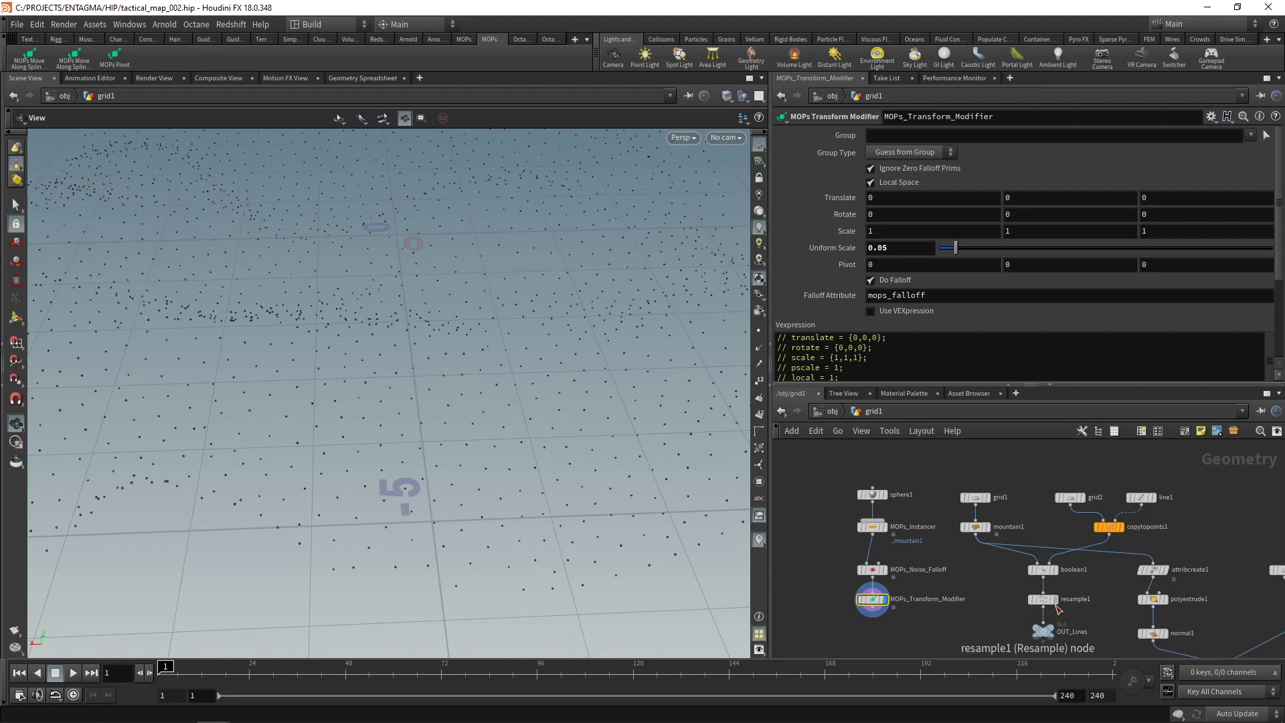
Add a MOPs Move Along Spline node below the MOPs Transform Modifier, wire resample1 into its spline input and display its result.
{"action": "middle_click_drag", "start_coordinate": [977, 625], "coordinate": [961, 581]}
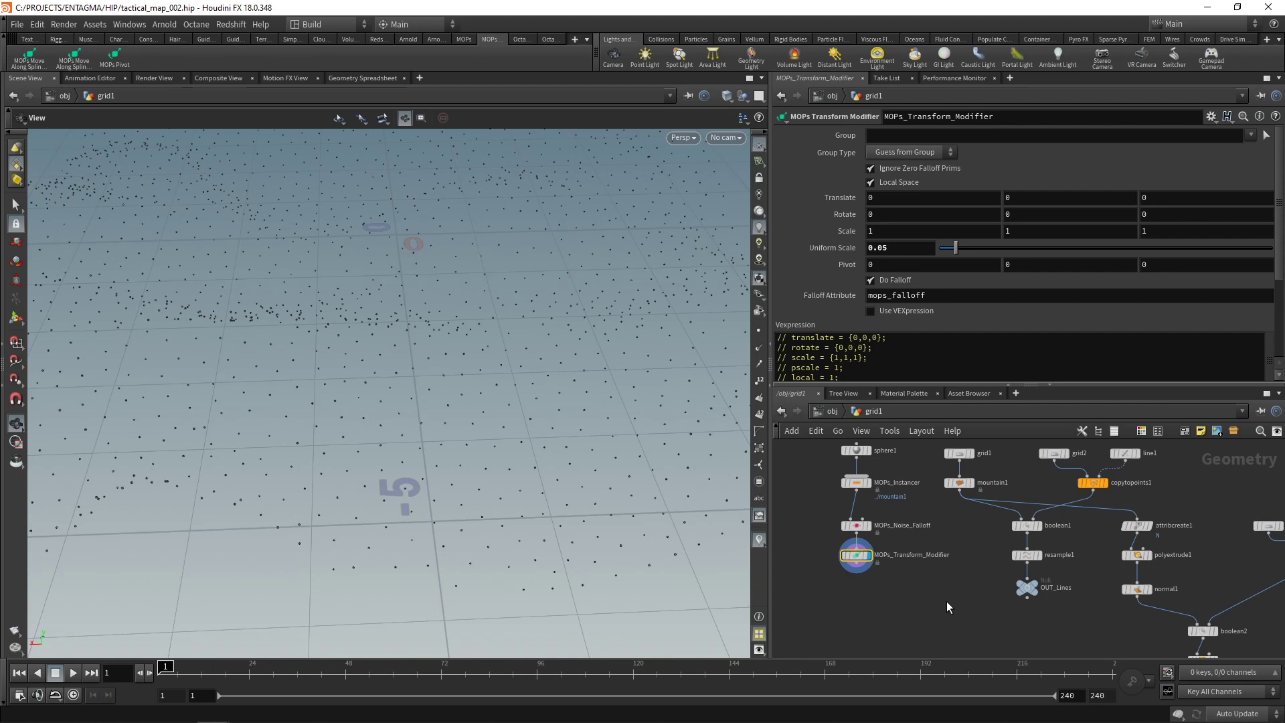
{"action": "key", "text": "Tab"}
{"action": "mouse_move", "coordinate": [1098, 395]}
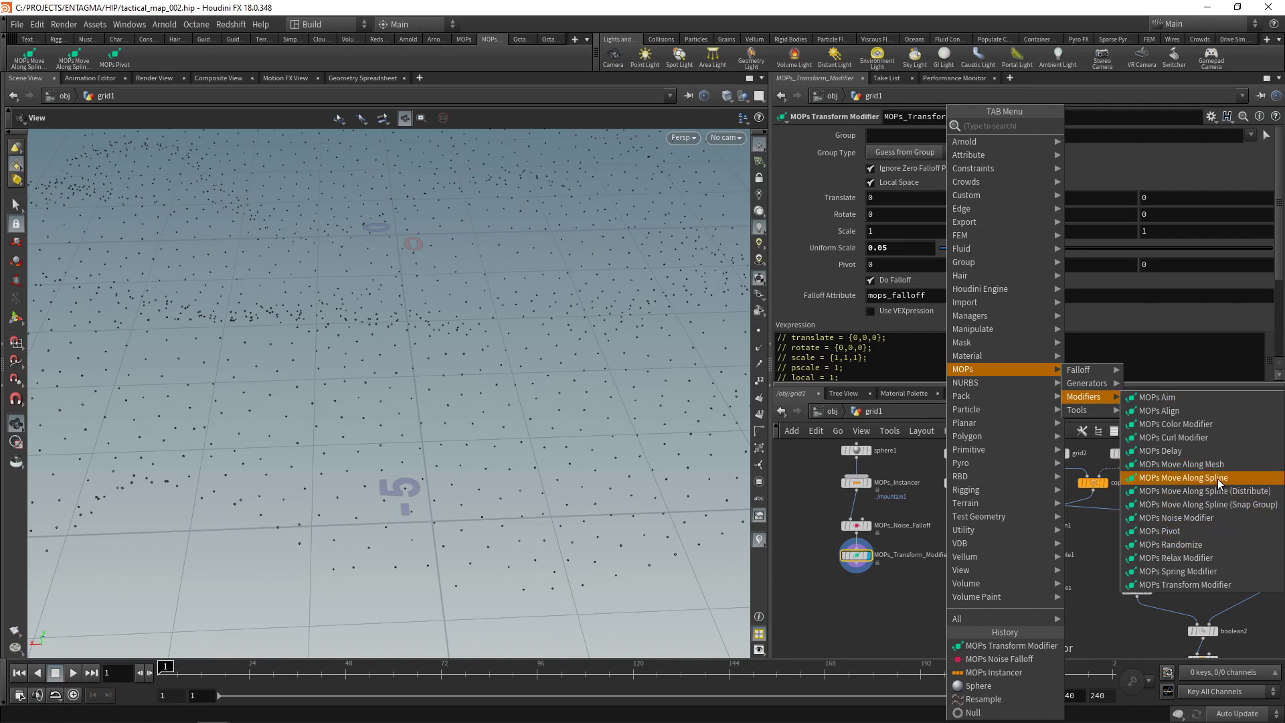
{"action": "left_click", "coordinate": [1183, 477]}
{"action": "left_click", "coordinate": [903, 602]}
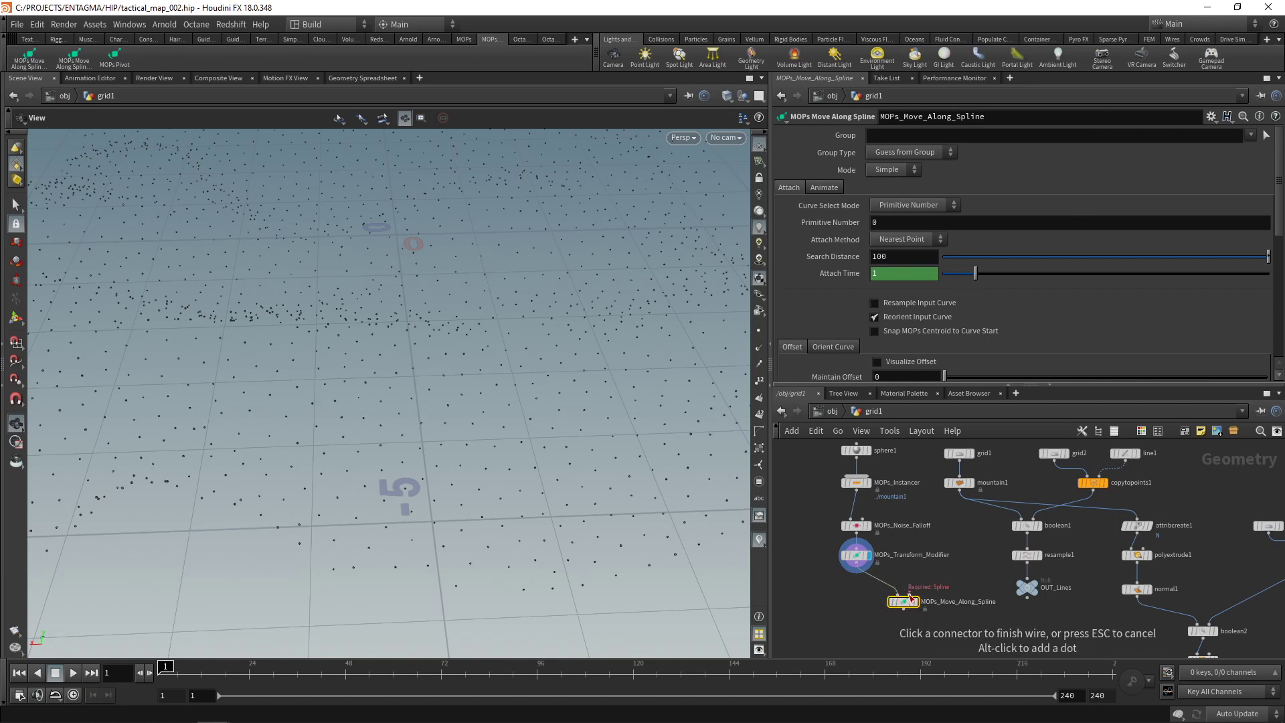
{"action": "left_click", "coordinate": [910, 594]}
{"action": "left_click_drag", "start_coordinate": [912, 605], "coordinate": [863, 600]}
{"action": "left_click", "coordinate": [870, 598]}
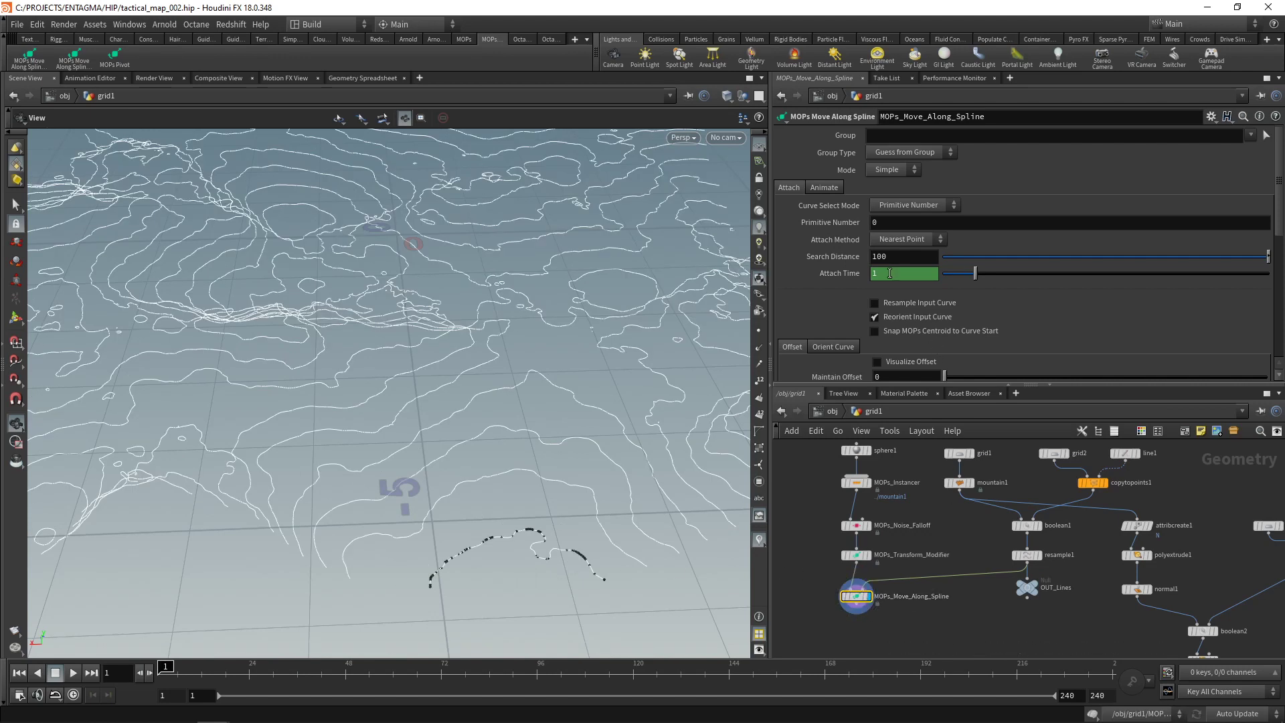
Set the curve select mode of MOPs Move Along Spline to Use Nearest and the attach method to Distribute.
{"action": "left_click", "coordinate": [934, 209]}
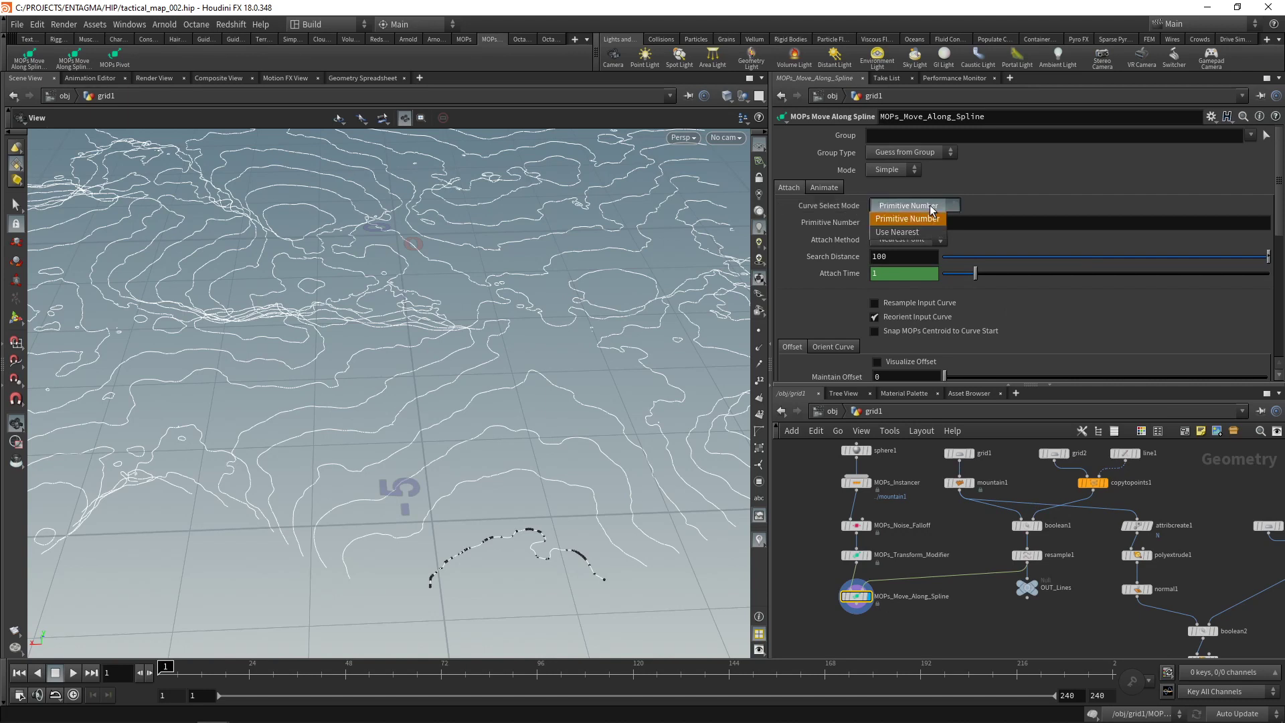
{"action": "left_click", "coordinate": [915, 233]}
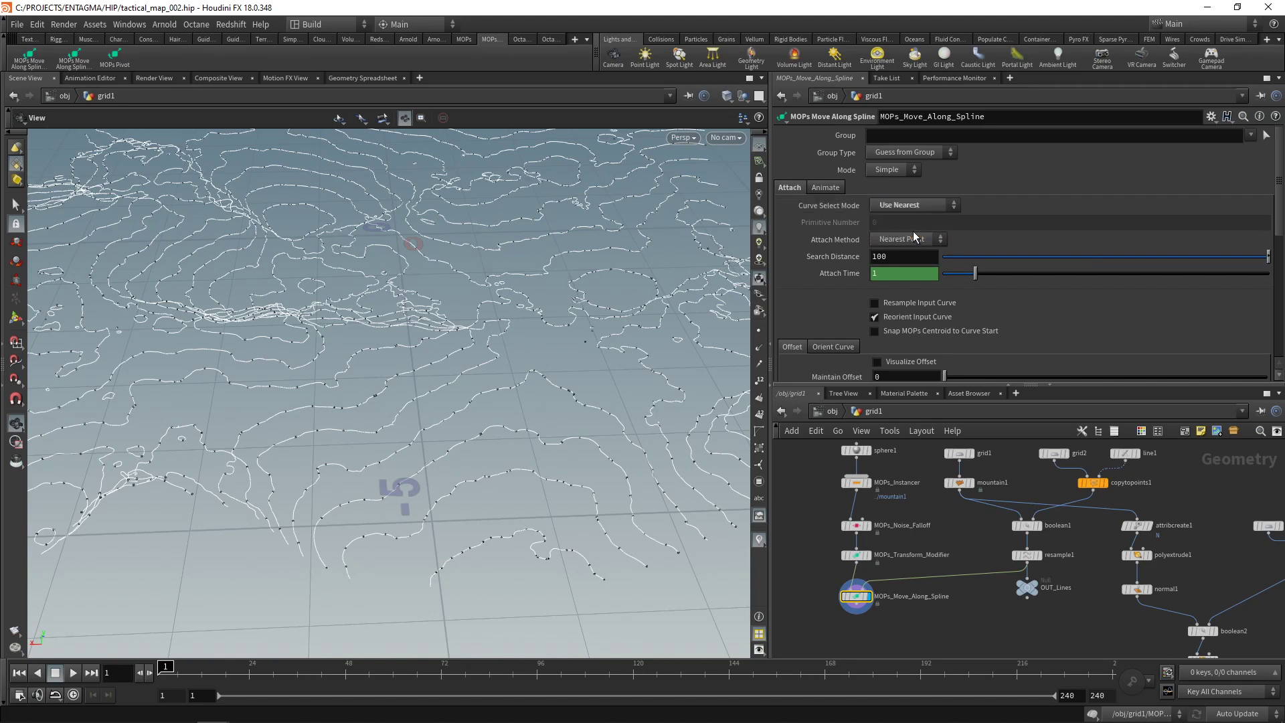
{"action": "left_click", "coordinate": [907, 239]}
{"action": "left_click", "coordinate": [912, 278]}
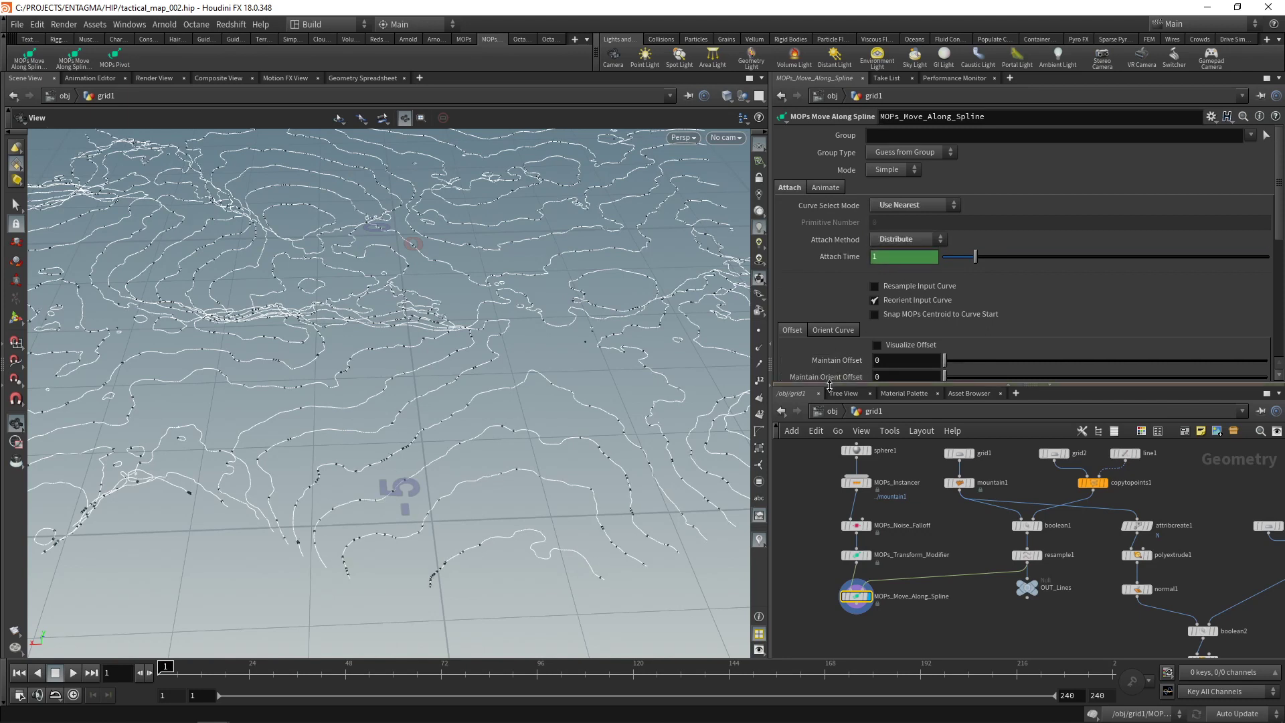
Play the timeline briefly to check whether the spheres move along the contour lines, and return to the first frame.
{"action": "left_click", "coordinate": [68, 673]}
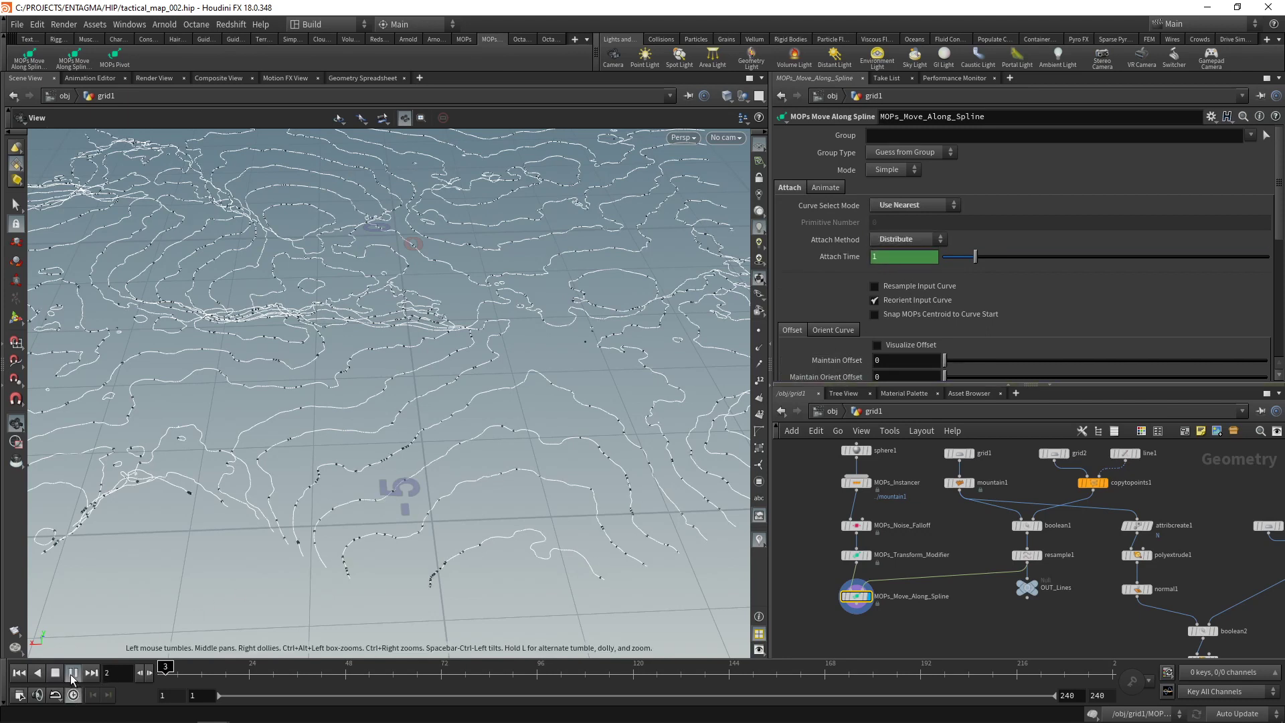
{"action": "left_click", "coordinate": [64, 674]}
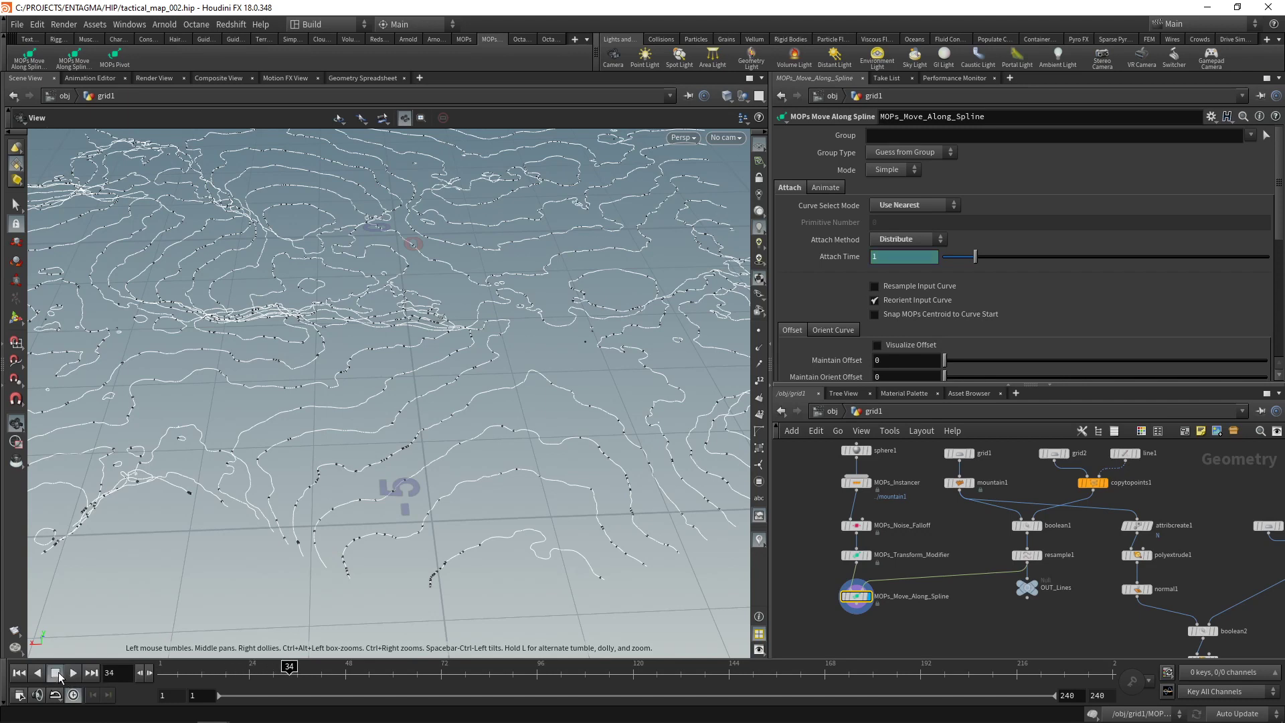
{"action": "left_click", "coordinate": [19, 673]}
Switch the MOPs Move Along Spline animation to Solver mode and play it to check the spheres' motion.
{"action": "left_click", "coordinate": [825, 189]}
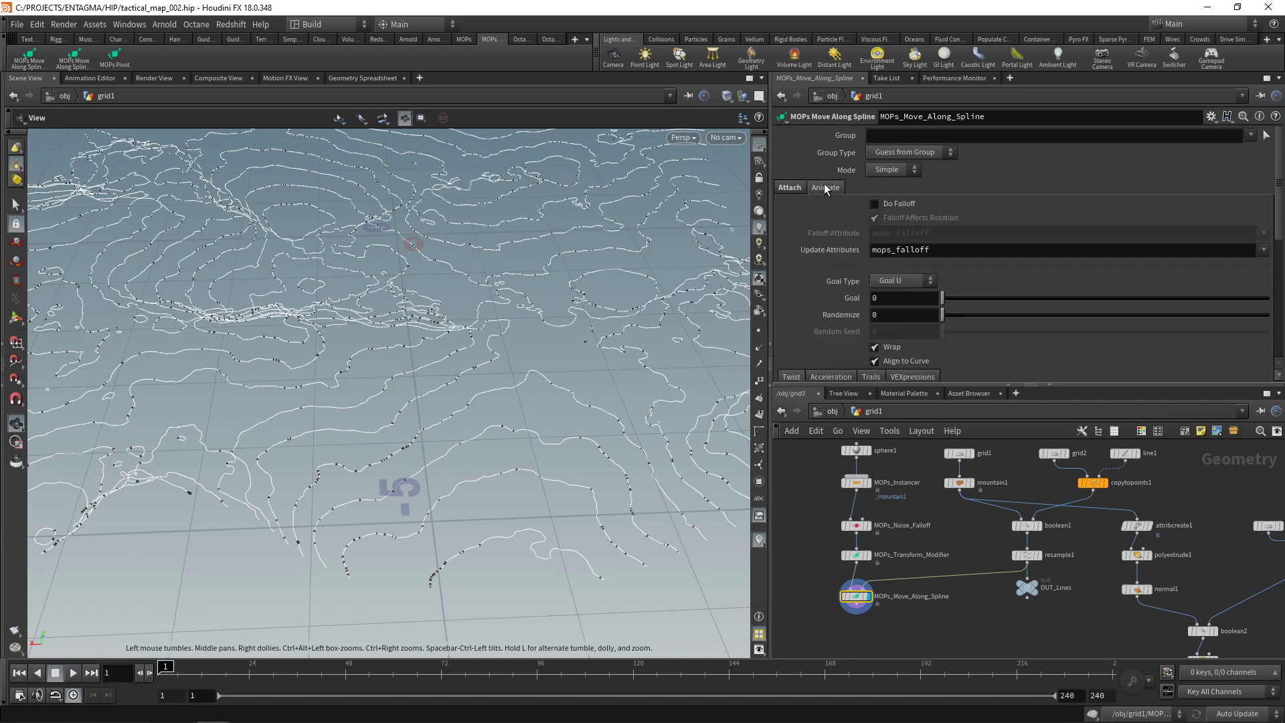
{"action": "mouse_move", "coordinate": [940, 298]}
{"action": "left_mouse_down"}
{"action": "mouse_move", "coordinate": [1021, 302]}
{"action": "mouse_move", "coordinate": [939, 299]}
{"action": "left_mouse_up"}
{"action": "left_click", "coordinate": [888, 172]}
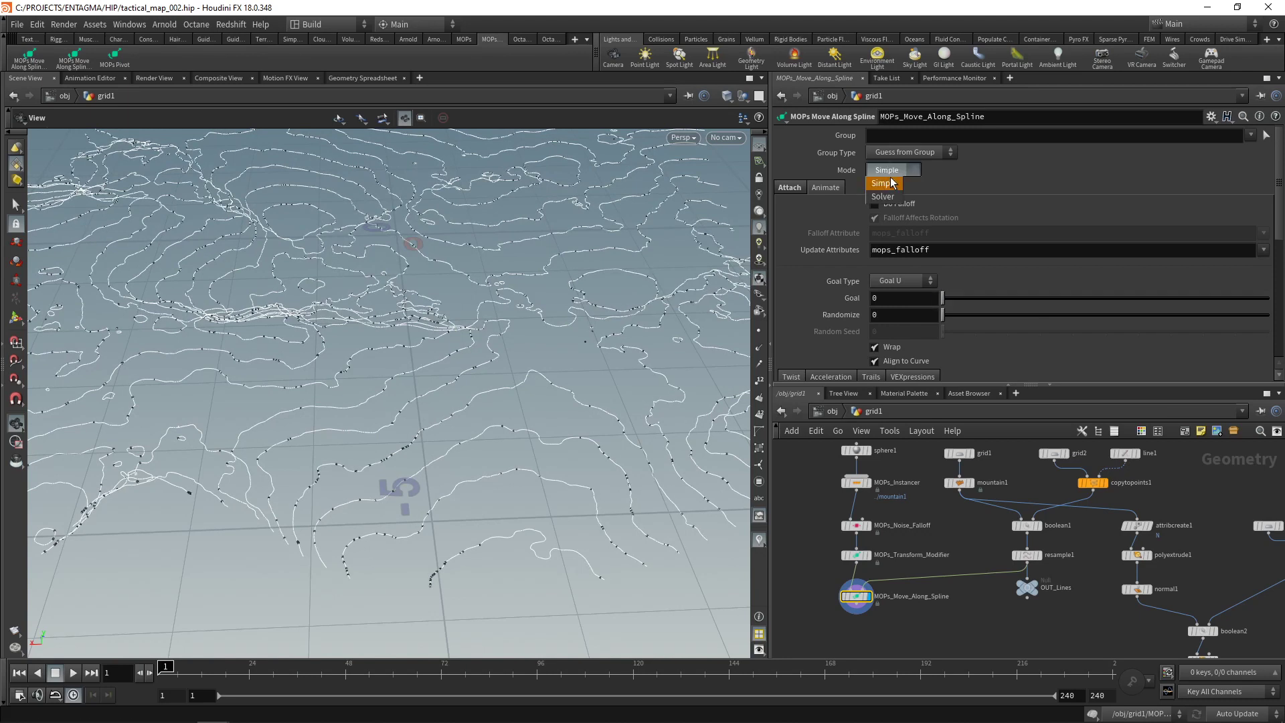
{"action": "left_click", "coordinate": [889, 194]}
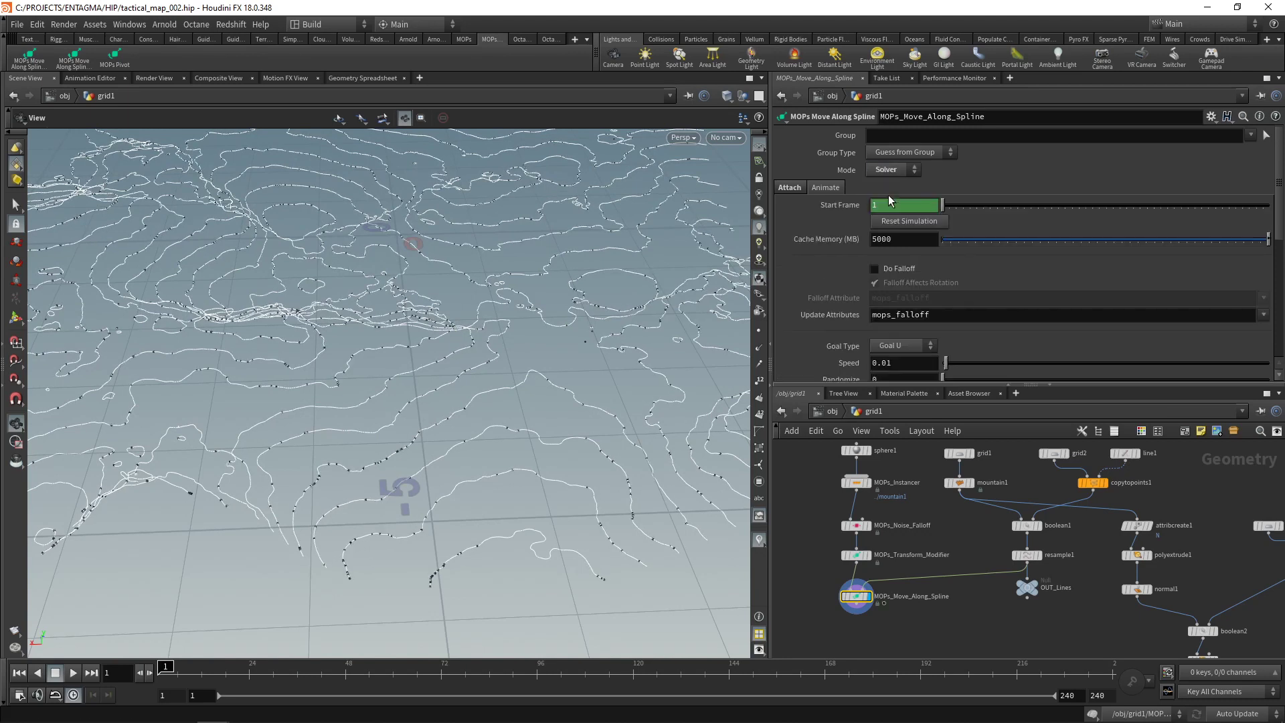
{"action": "left_click", "coordinate": [73, 672]}
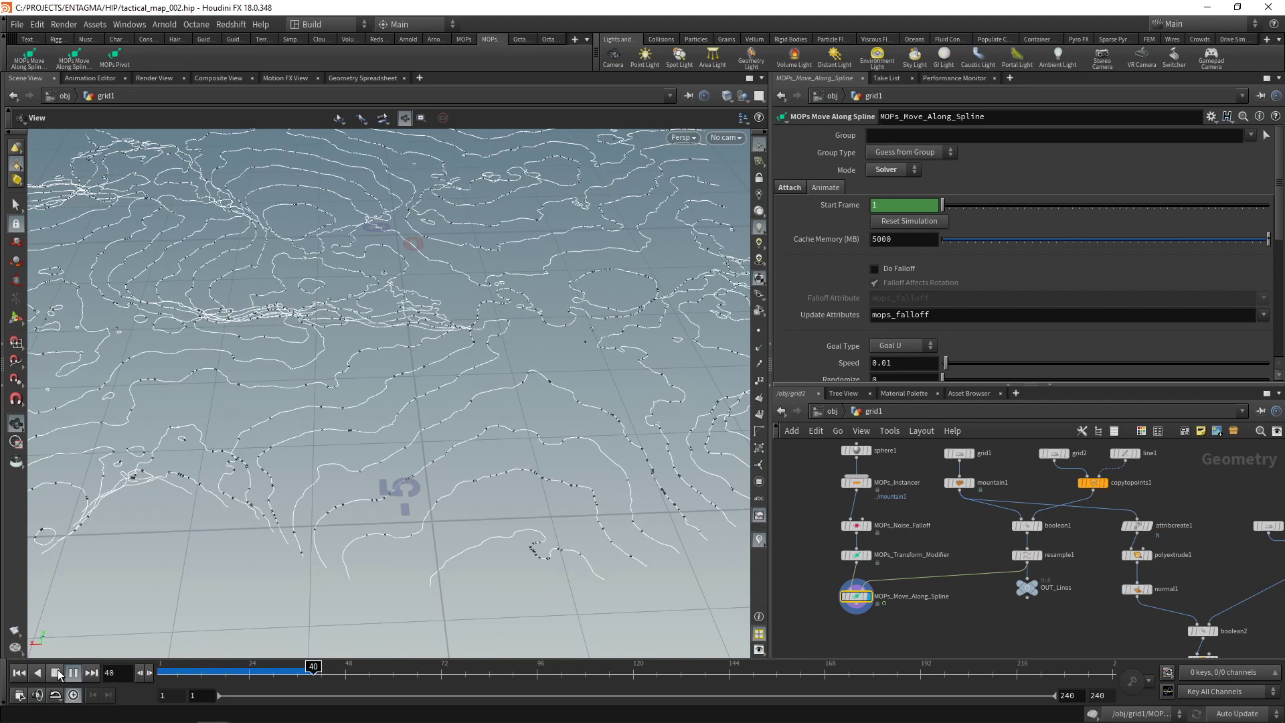
{"action": "left_click", "coordinate": [58, 673]}
Try a speed of 0.002 with a randomize value of 0.001, previewing the motion from the first frame.
{"action": "scroll", "coordinate": [1274, 251], "scroll_direction": "down", "scroll_amount": 2}
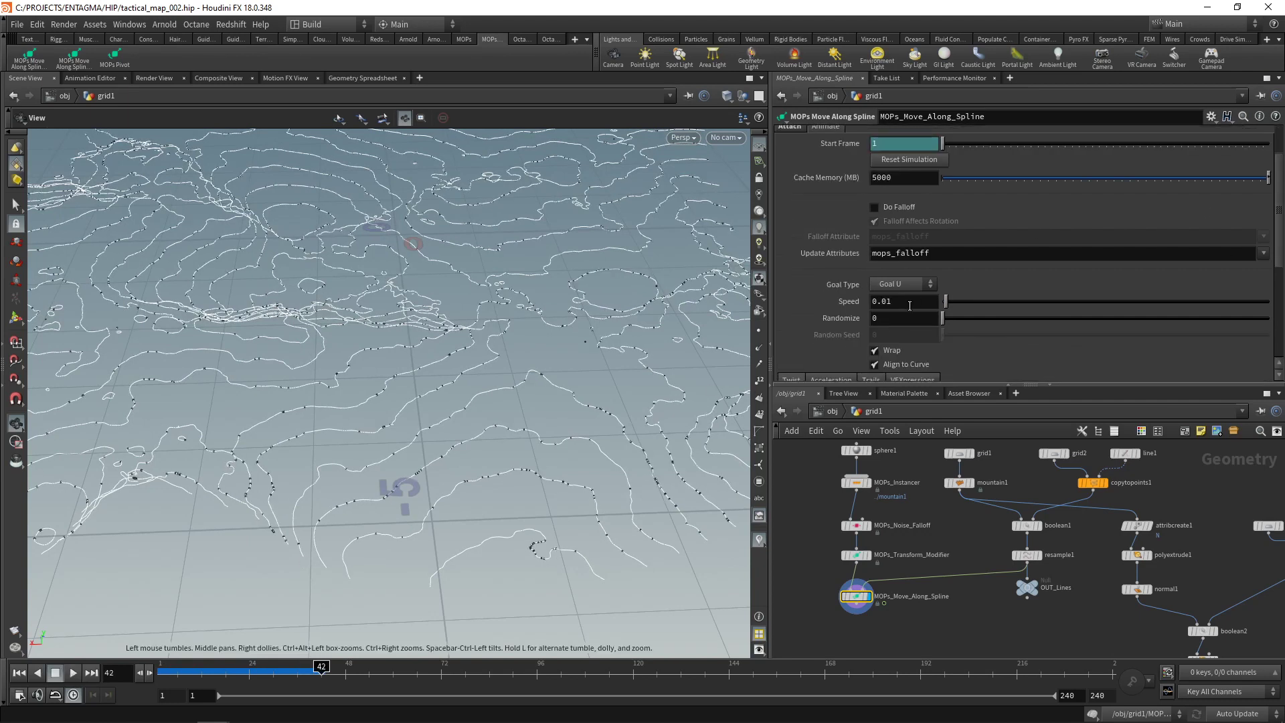
{"action": "left_click", "coordinate": [907, 303]}
{"action": "key", "text": "Return"}
{"action": "left_click", "coordinate": [894, 320]}
{"action": "type", "text": "."}
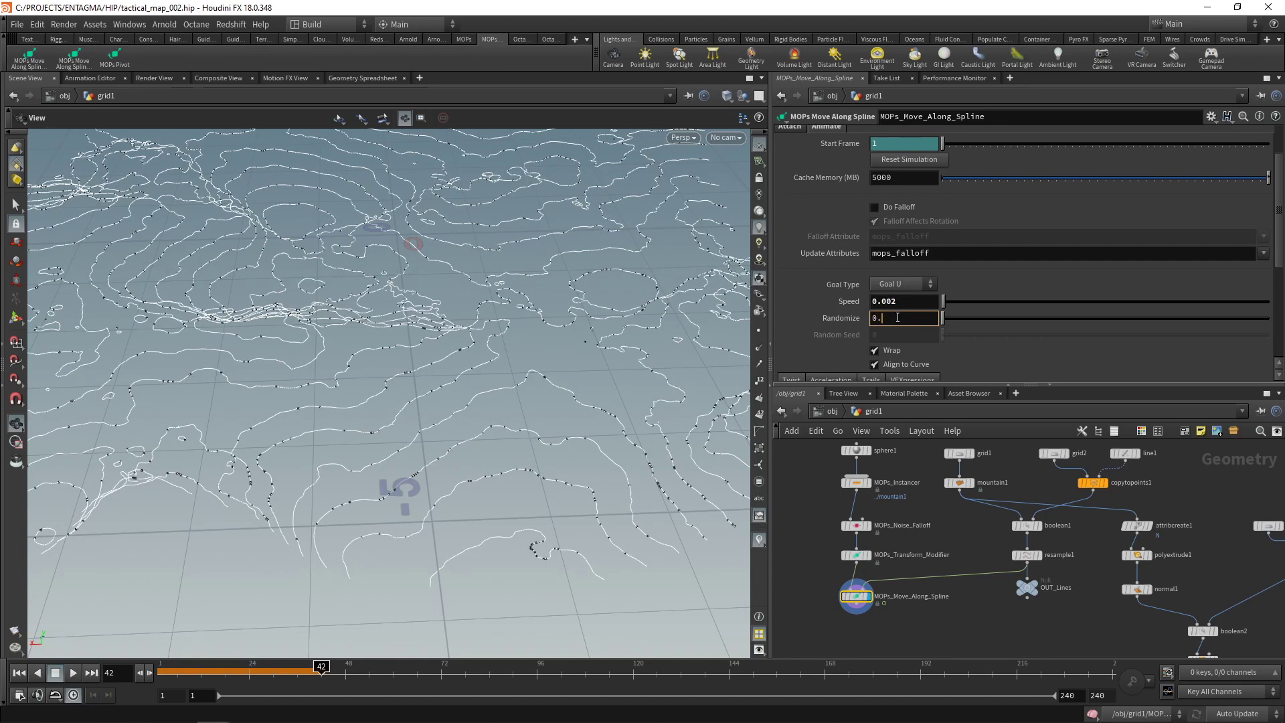
{"action": "type", "text": "001"}
{"action": "key", "text": "Return"}
{"action": "left_click", "coordinate": [19, 673]}
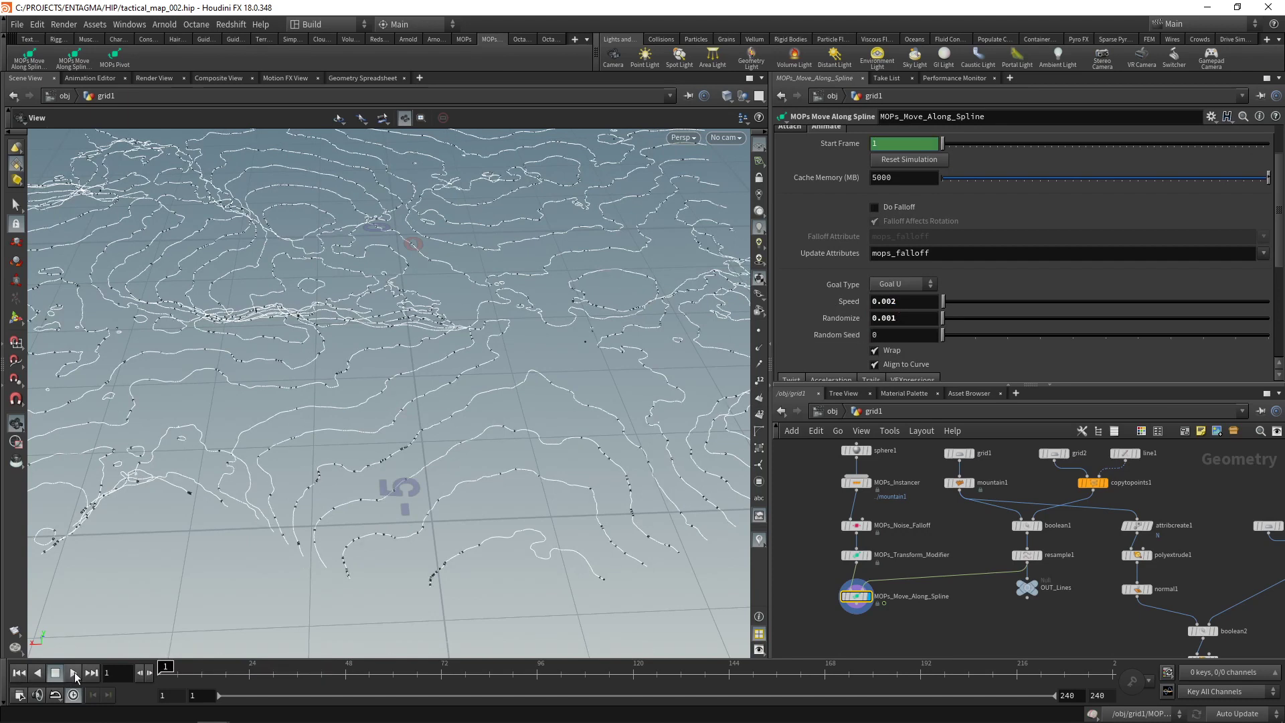
{"action": "left_click", "coordinate": [74, 673]}
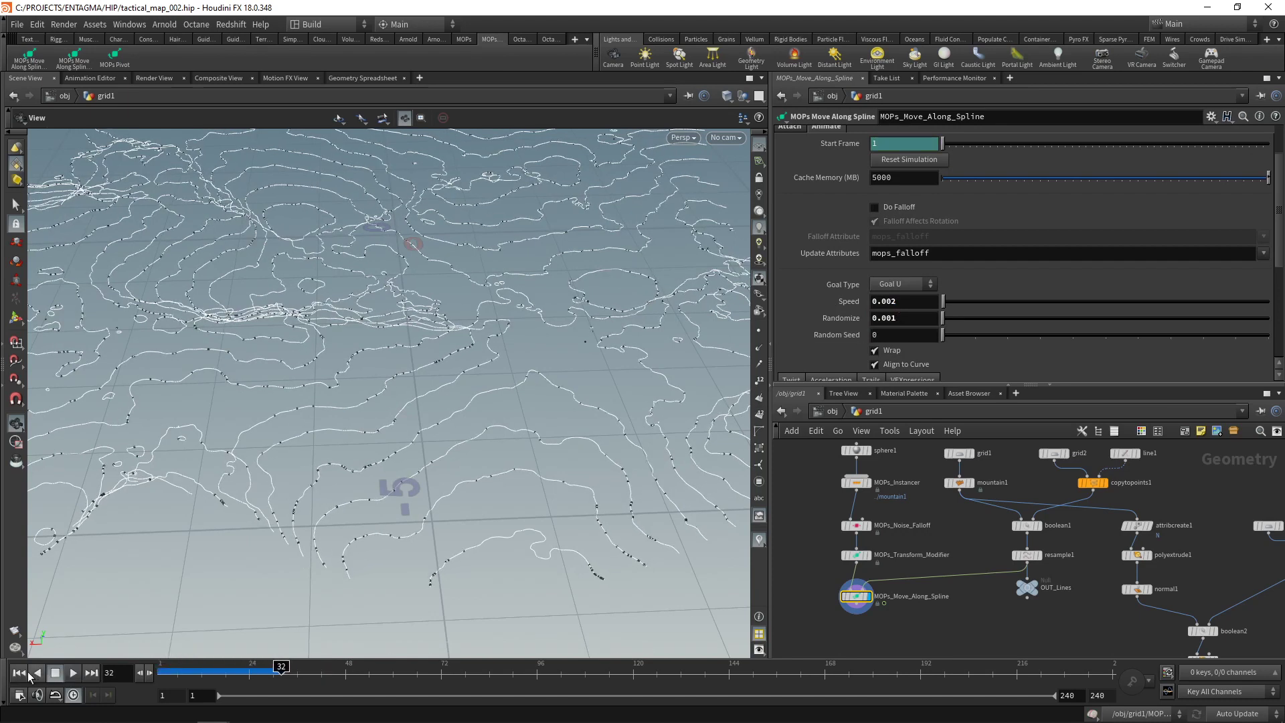
{"action": "left_click", "coordinate": [29, 674]}
Set the spline movement speed to 0.001 and its randomize value to 0.0005.
{"action": "left_click", "coordinate": [902, 299]}
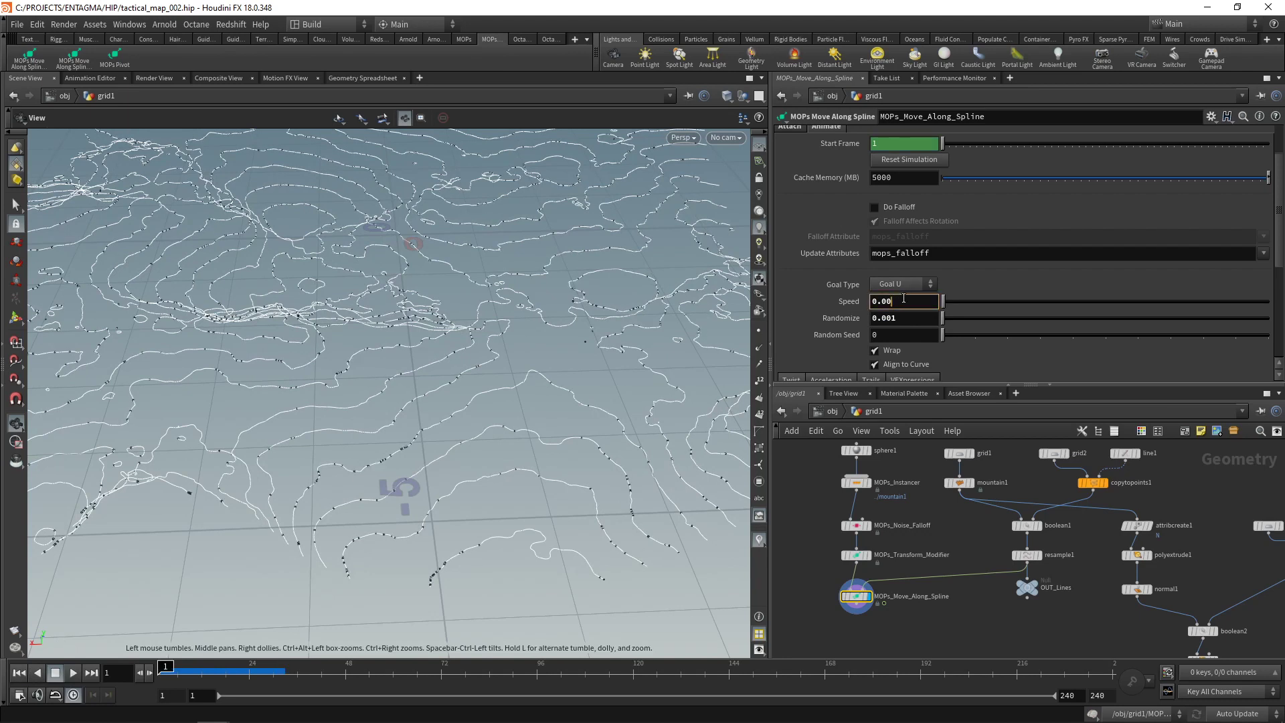
{"action": "type", "text": "1"}
{"action": "key", "text": "Return"}
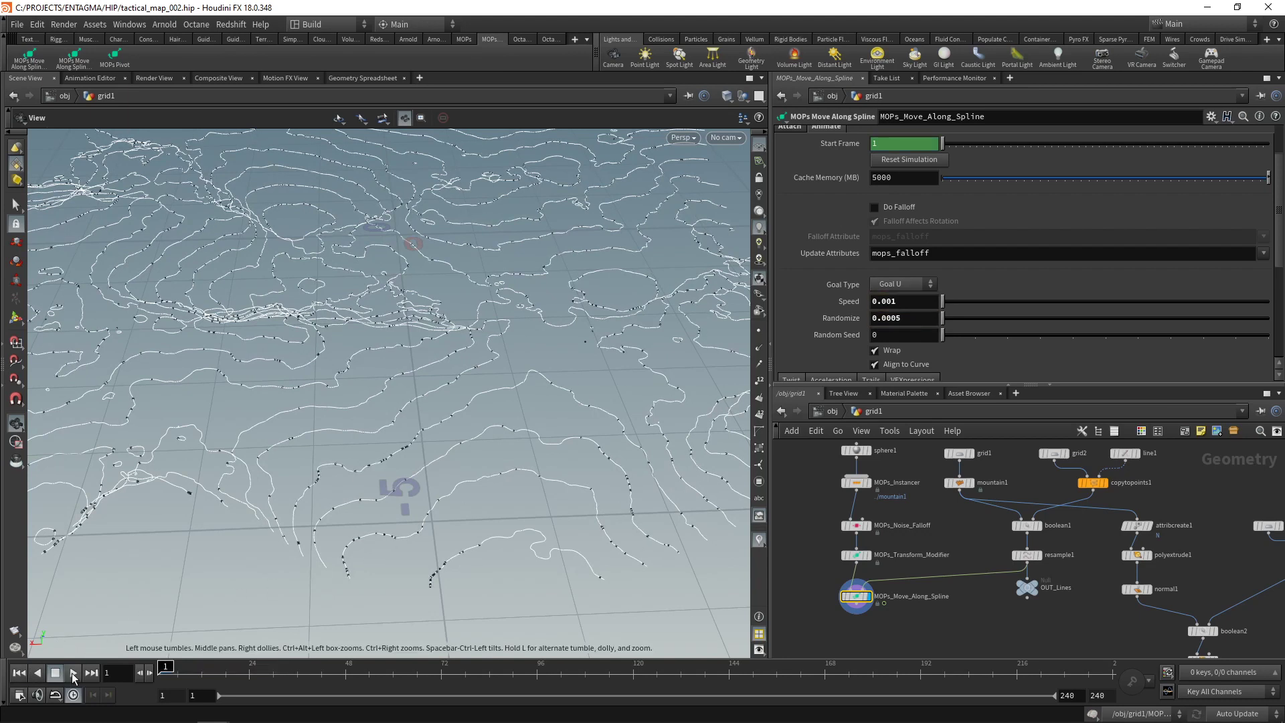
Preview the spheres' motion, return to the first frame and inspect the MOPs Move Along Spline node's information.
{"action": "left_click", "coordinate": [74, 673]}
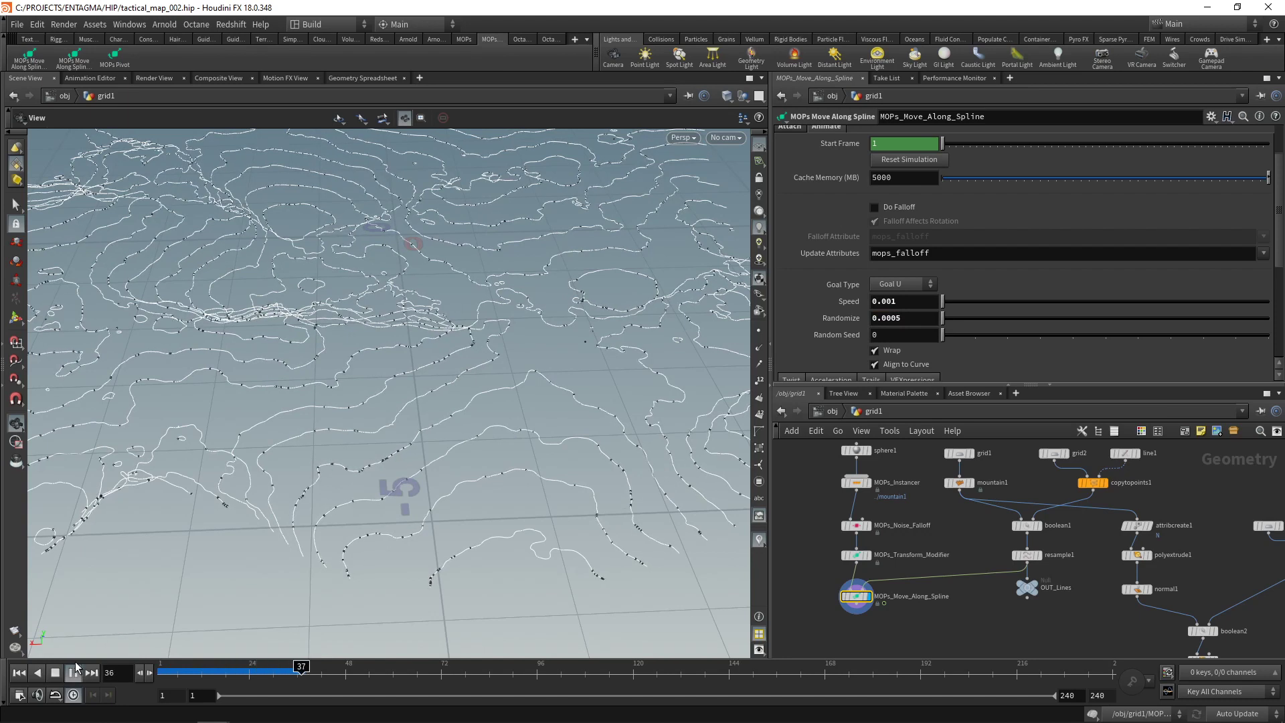
{"action": "left_click", "coordinate": [75, 671]}
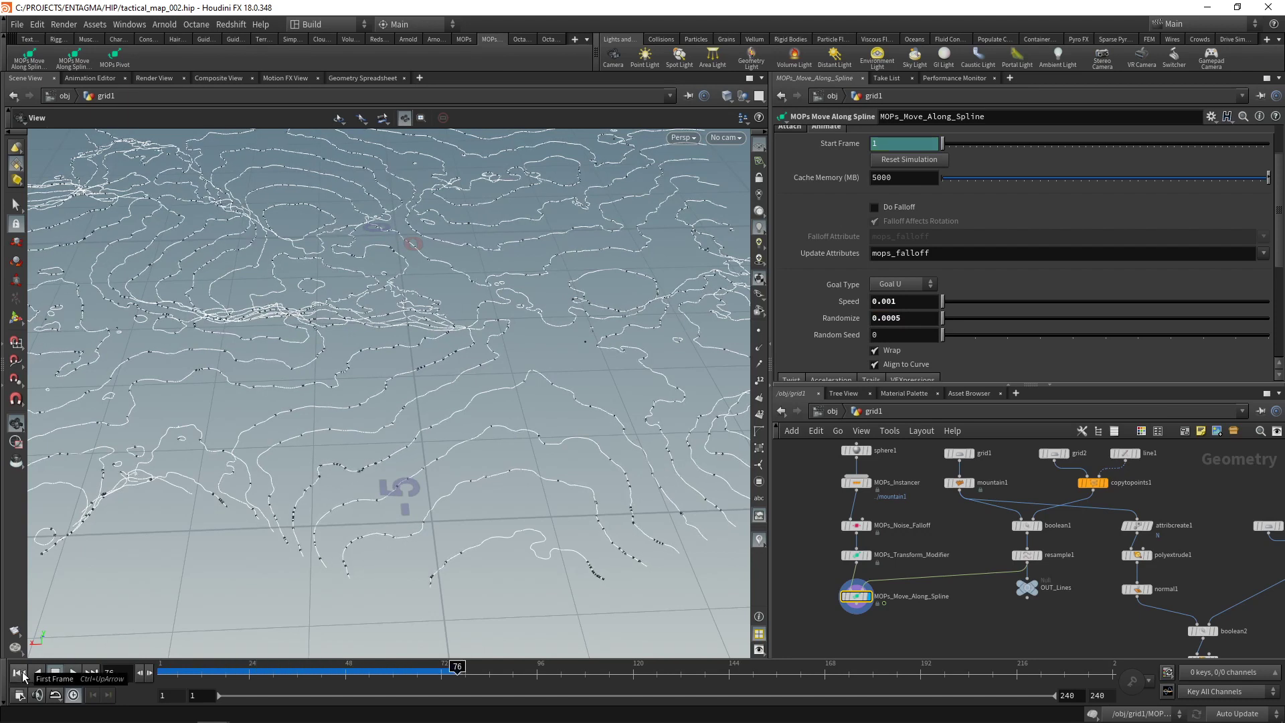
{"action": "left_click", "coordinate": [21, 673]}
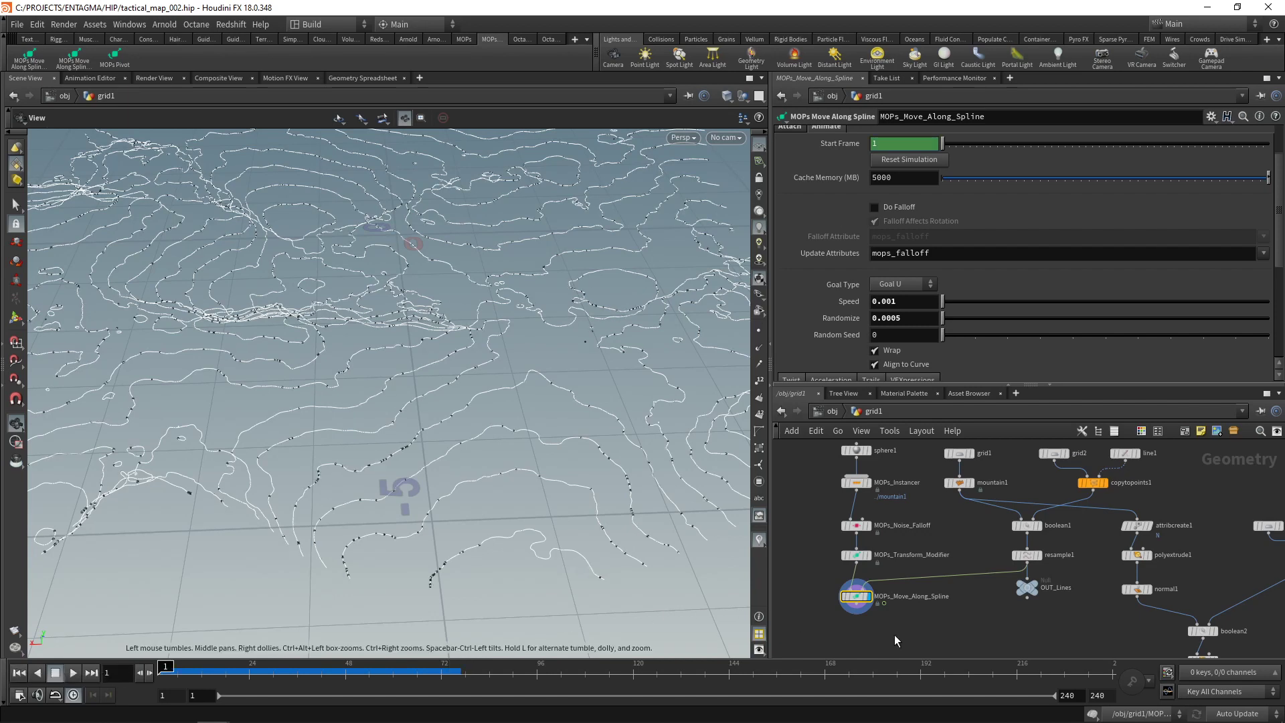
{"action": "middle_click", "coordinate": [860, 599]}
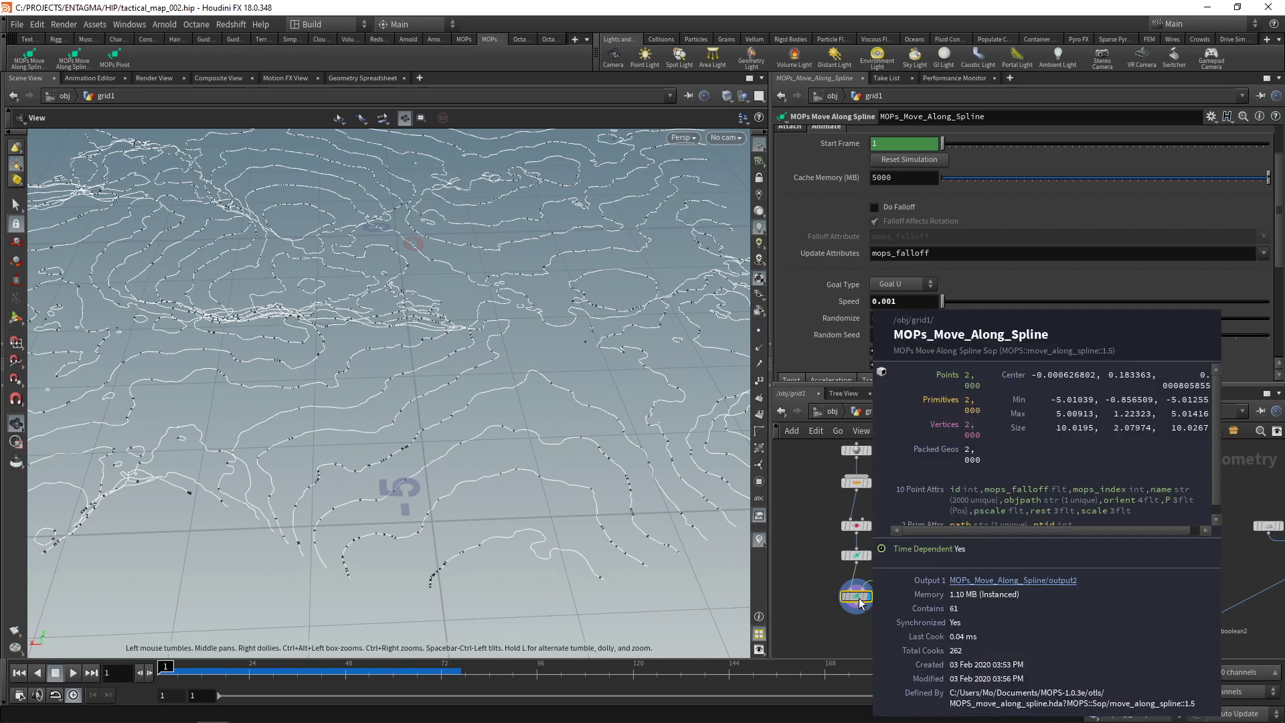